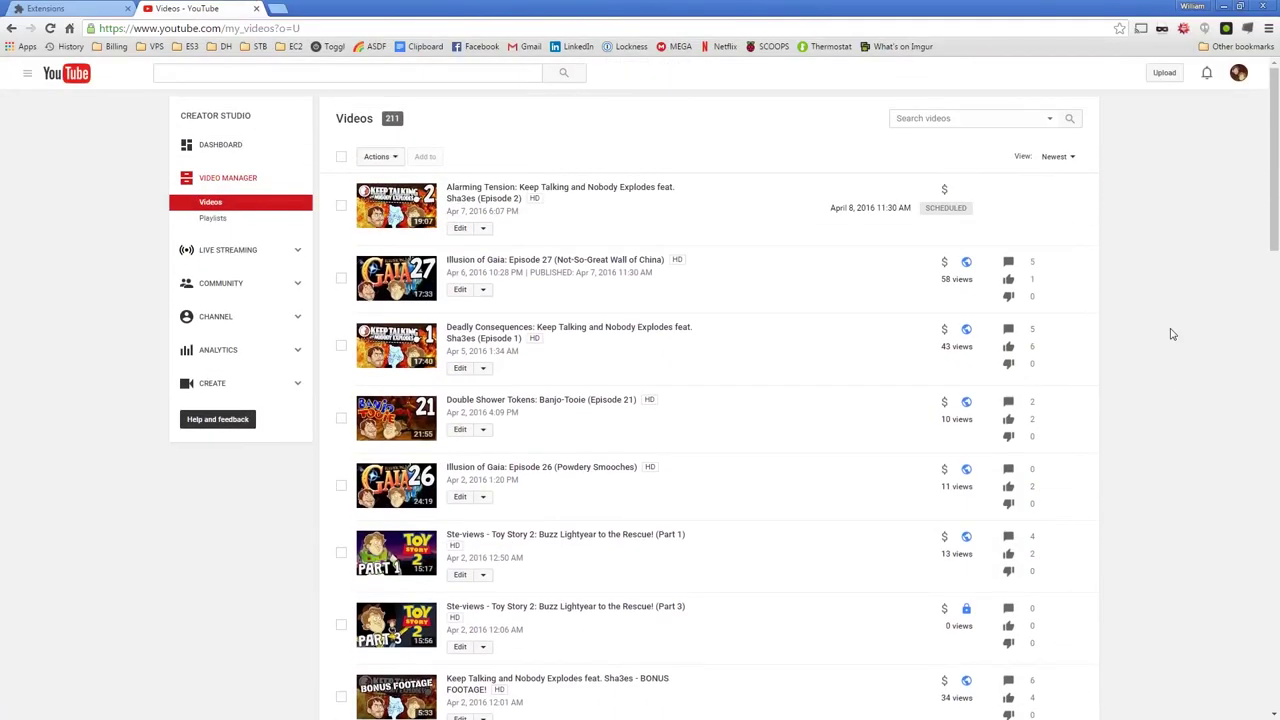
Open Illusion of Gaia: Episode 27's watch page in a new tab
scroll(1172, 334, down, 3)
scroll(1172, 334, down, 4)
scroll(1172, 334, up, 7)
right_click(551, 259)
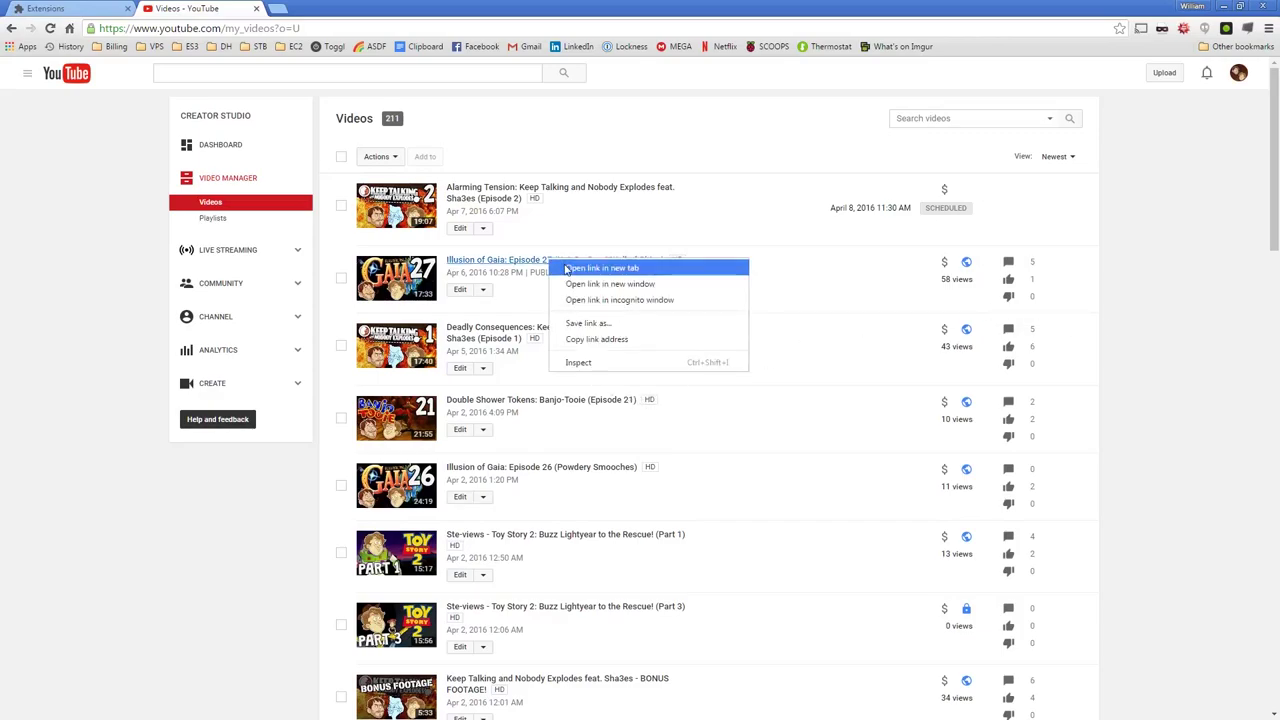
click(602, 268)
key(ctrl+Tab)
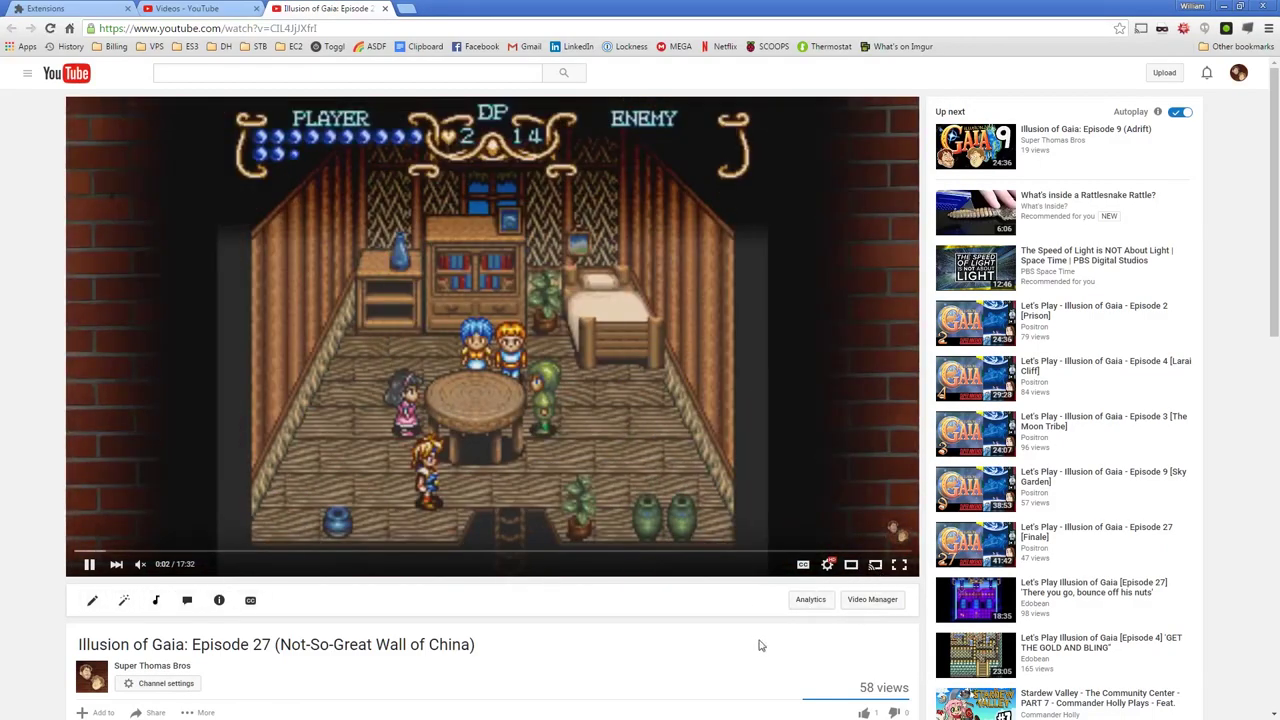
View Episode 27's end-slate annotations paused in theater mode, then return to the video list
click(875, 566)
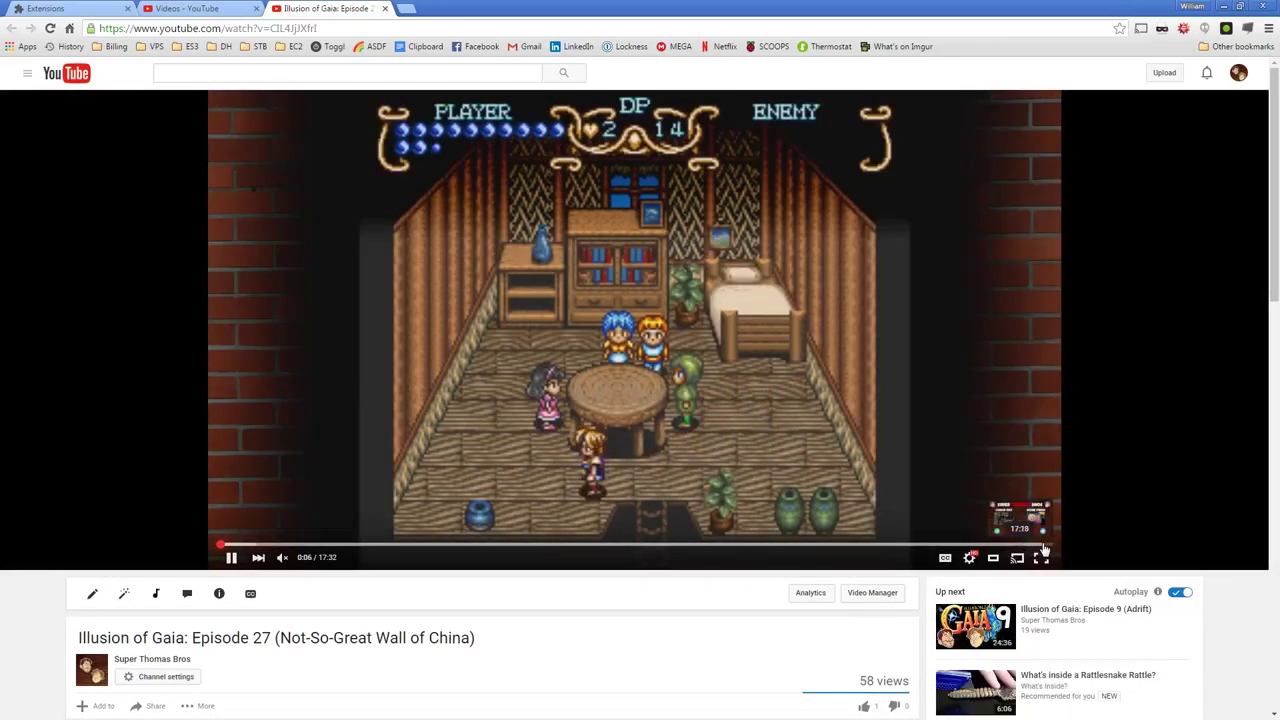
click(1036, 546)
click(655, 546)
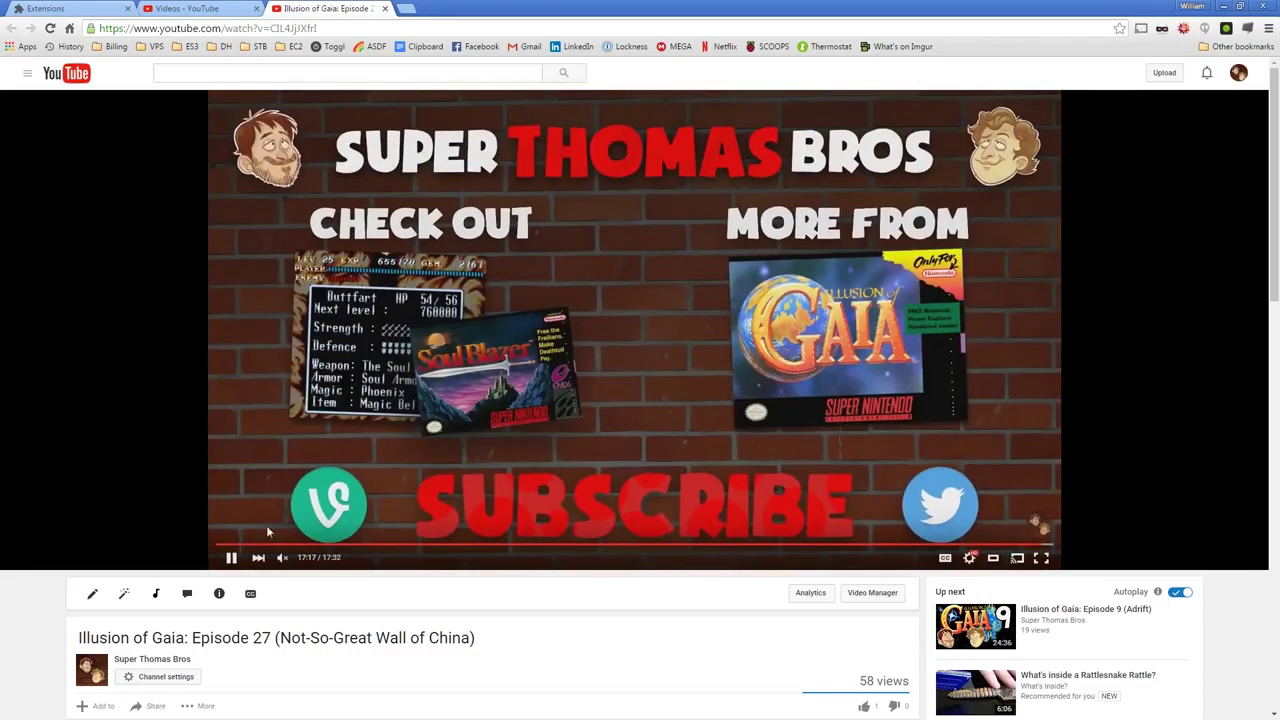
click(227, 559)
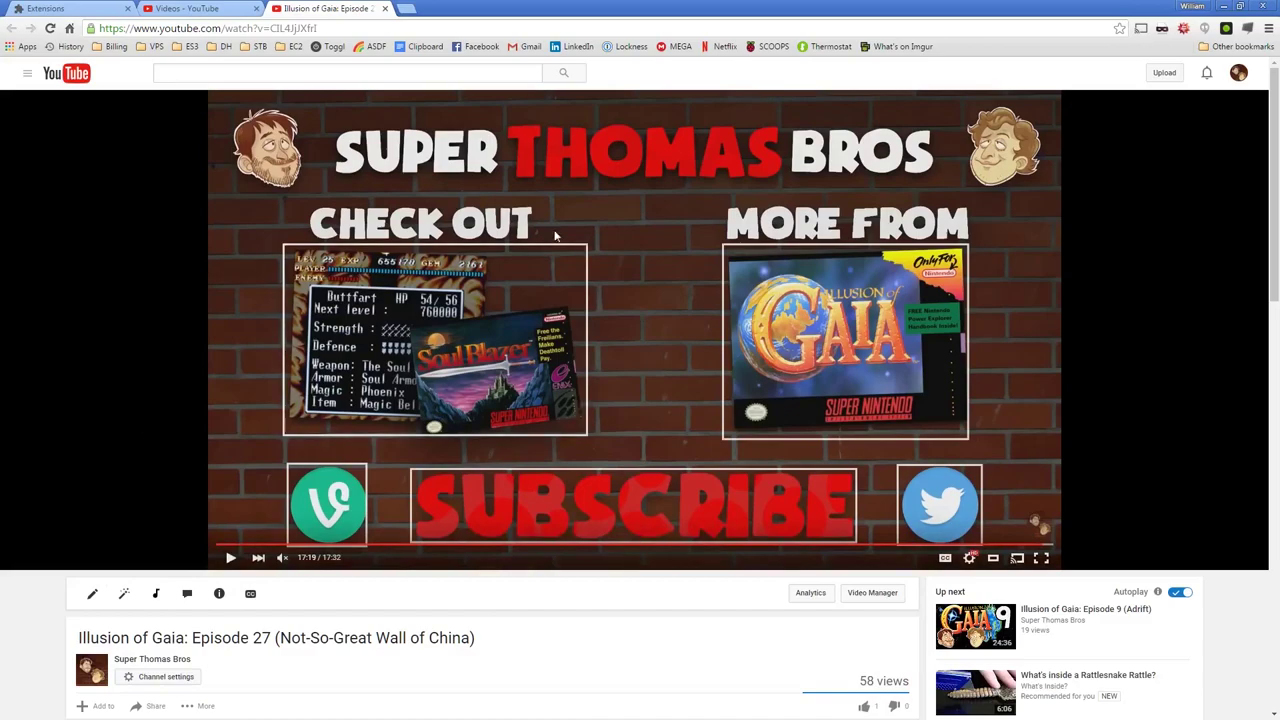
mouse_move(474, 317)
mouse_move(842, 332)
click(204, 7)
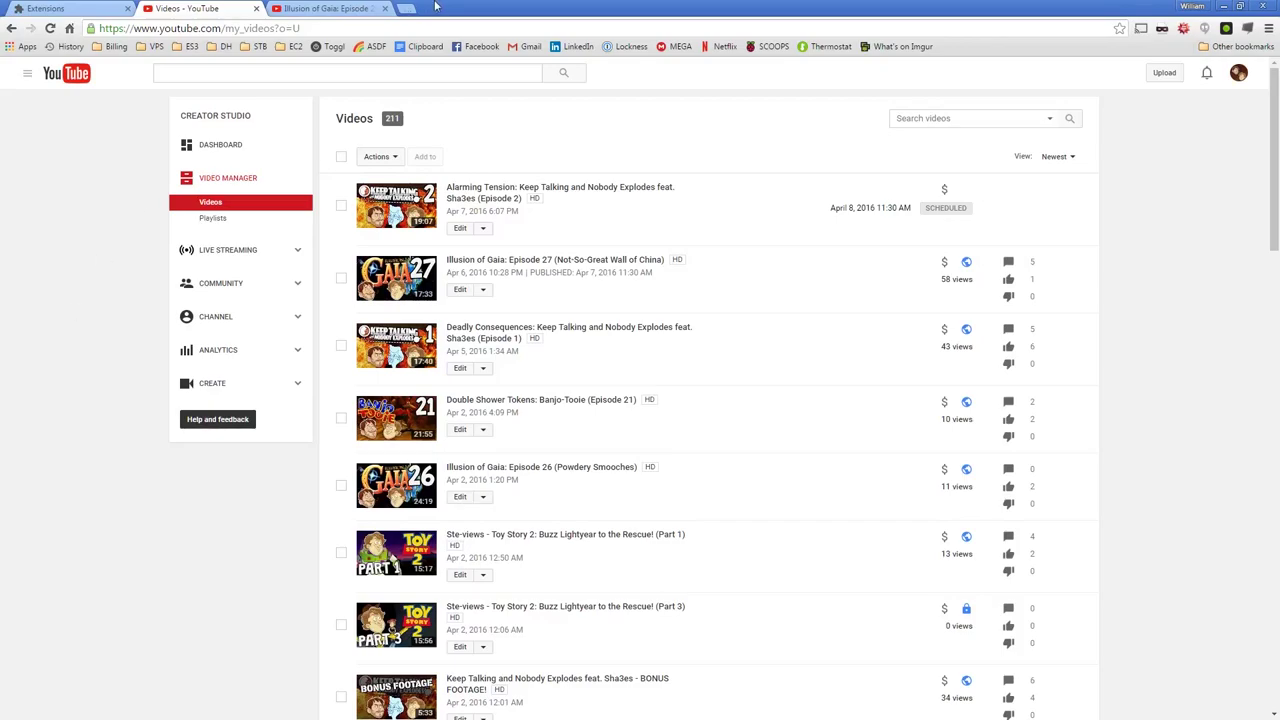
Open the Copy YouTube Annotations guide from the STB bookmark folder in a new tab
click(258, 50)
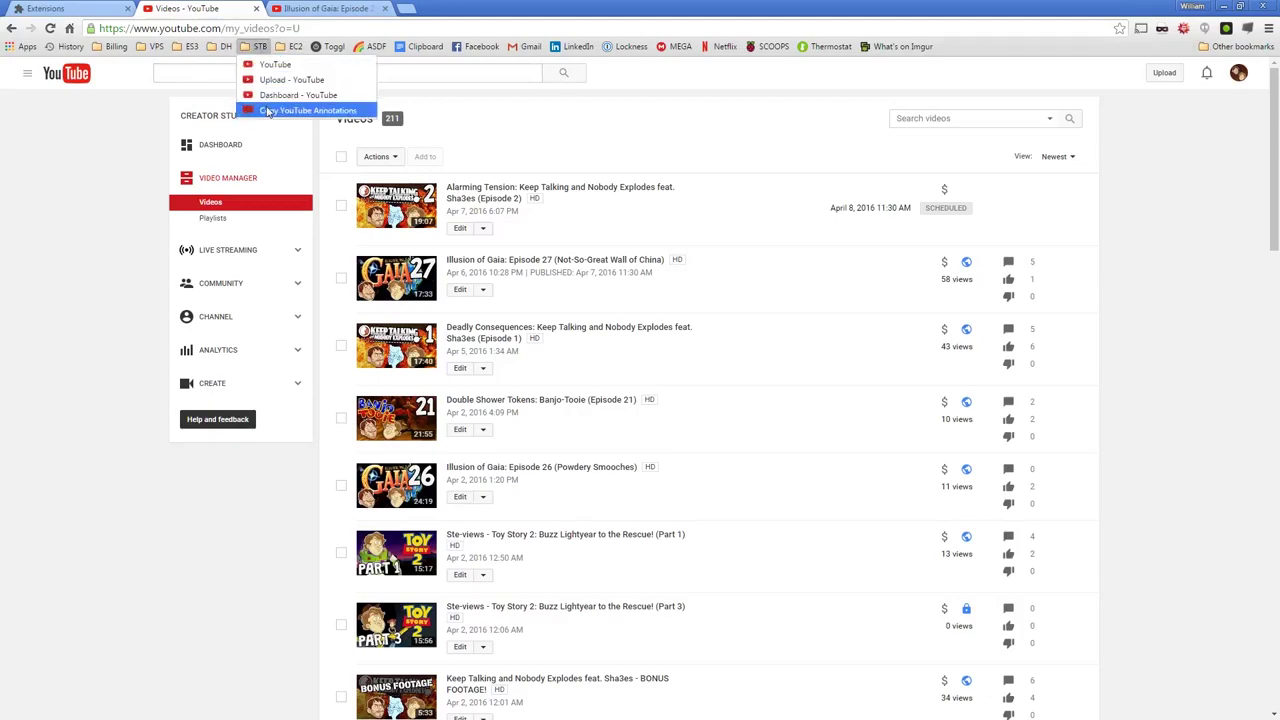
right_click(268, 108)
click(310, 116)
click(474, 6)
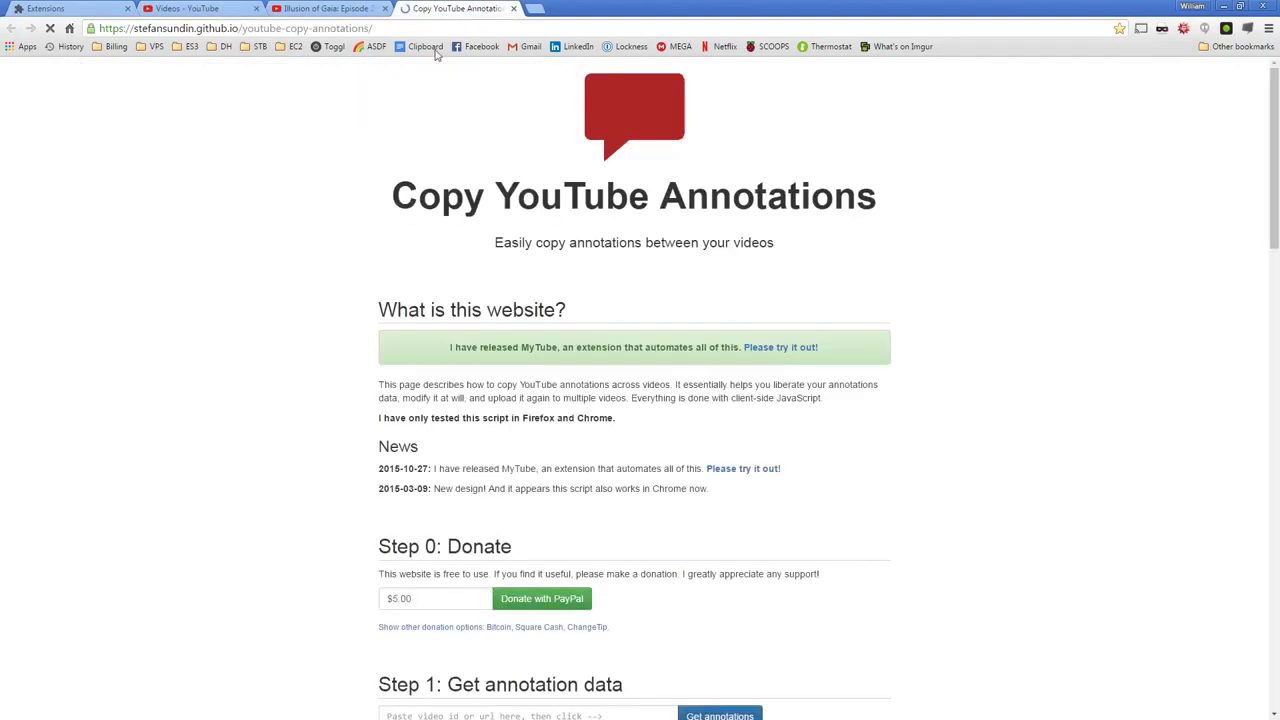
Read the guide's introduction and credits, closing the author's personal website tab
scroll(1066, 209, down, 2)
scroll(1066, 209, up, 2)
scroll(1066, 206, down, 3)
scroll(1065, 205, up, 3)
scroll(1009, 469, down, 15)
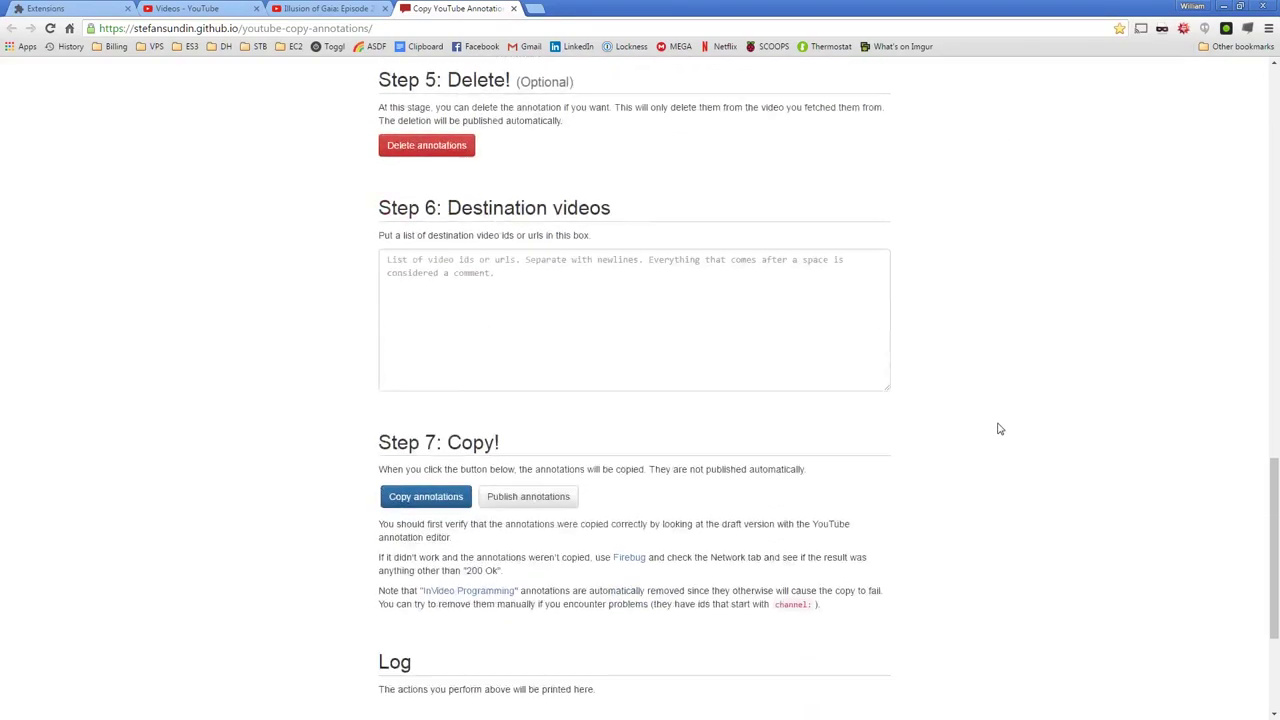
scroll(997, 429, down, 3)
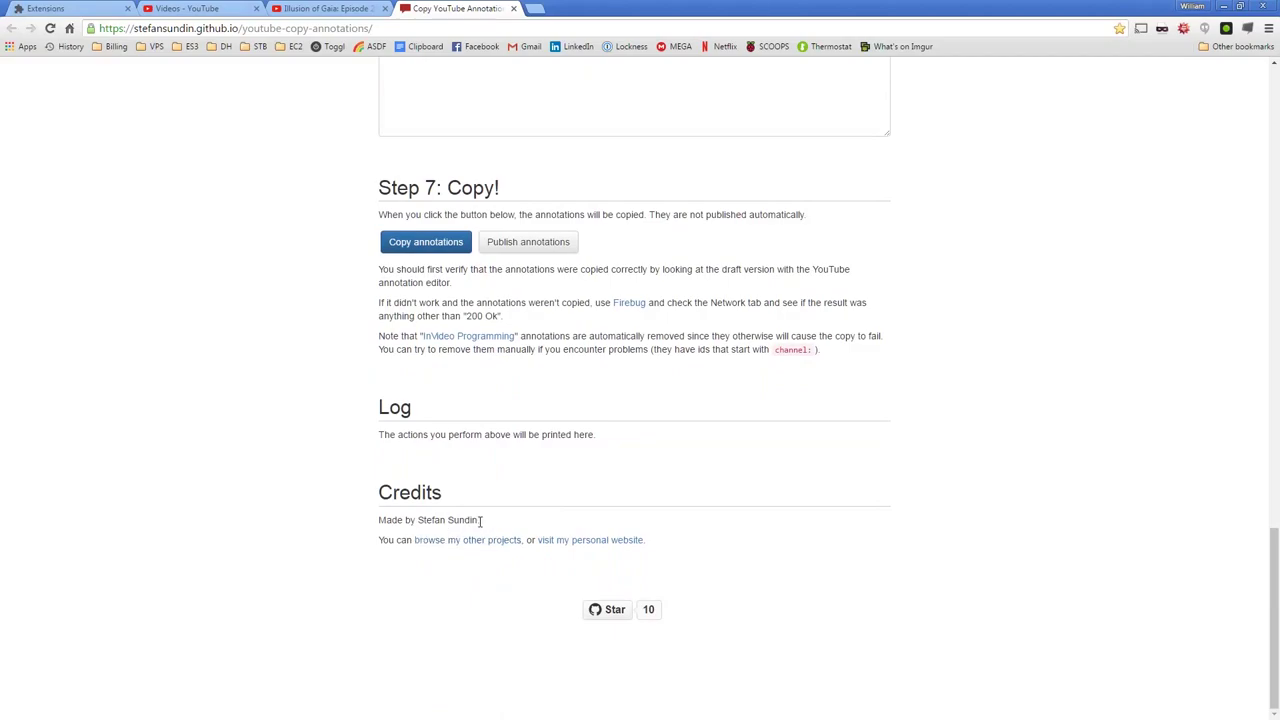
drag(418, 521, 478, 514)
click(956, 499)
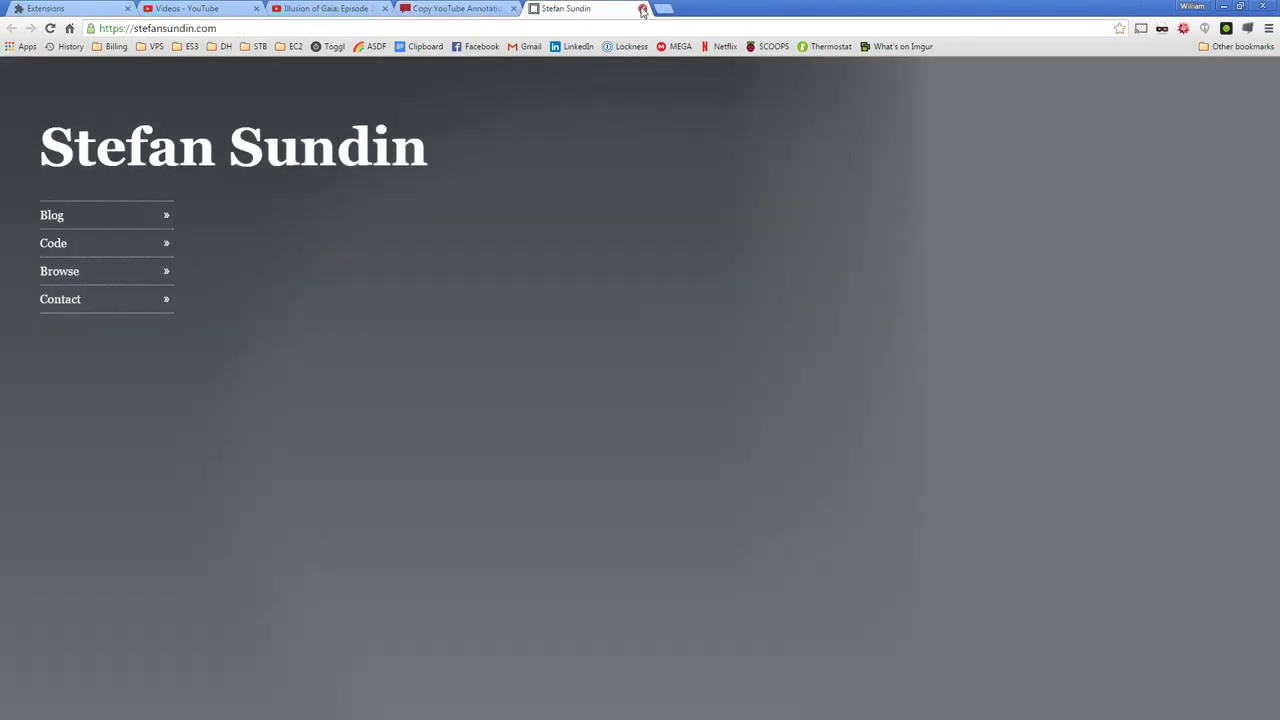
click(642, 9)
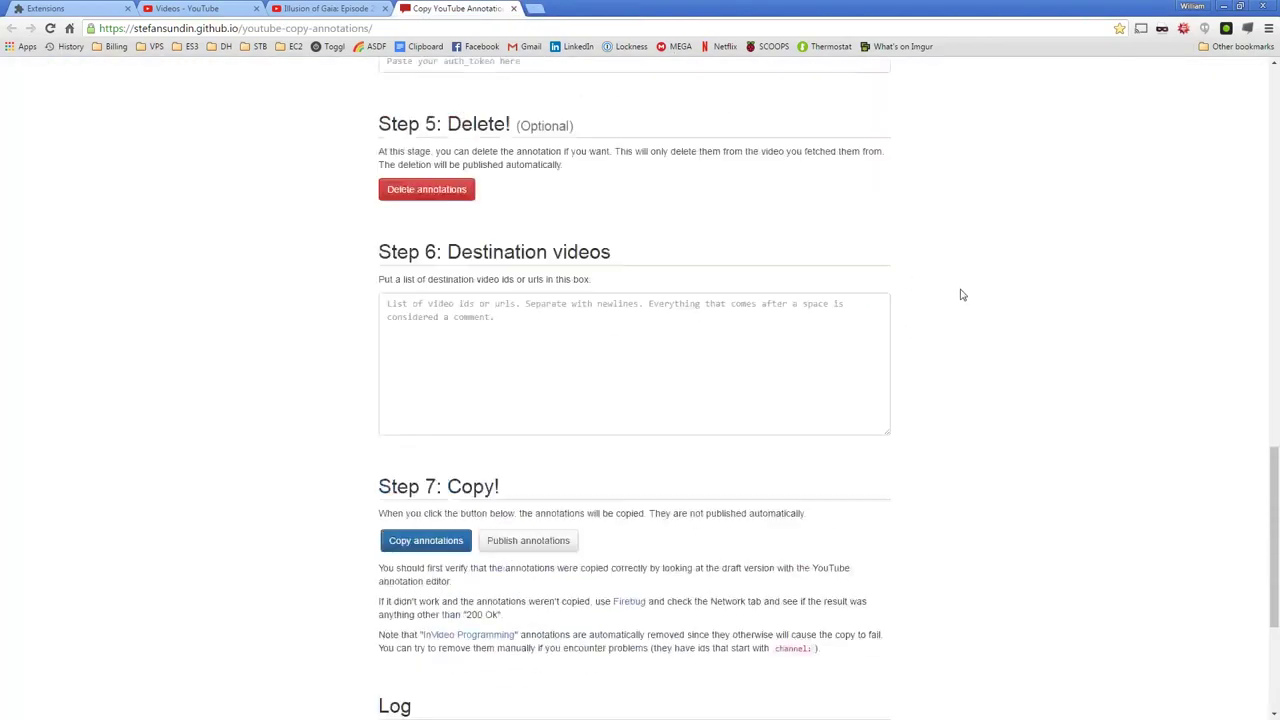
Scroll through the guide's copying steps, then go back to the Creator Studio video list
scroll(960, 291, up, 15)
scroll(305, 387, down, 2)
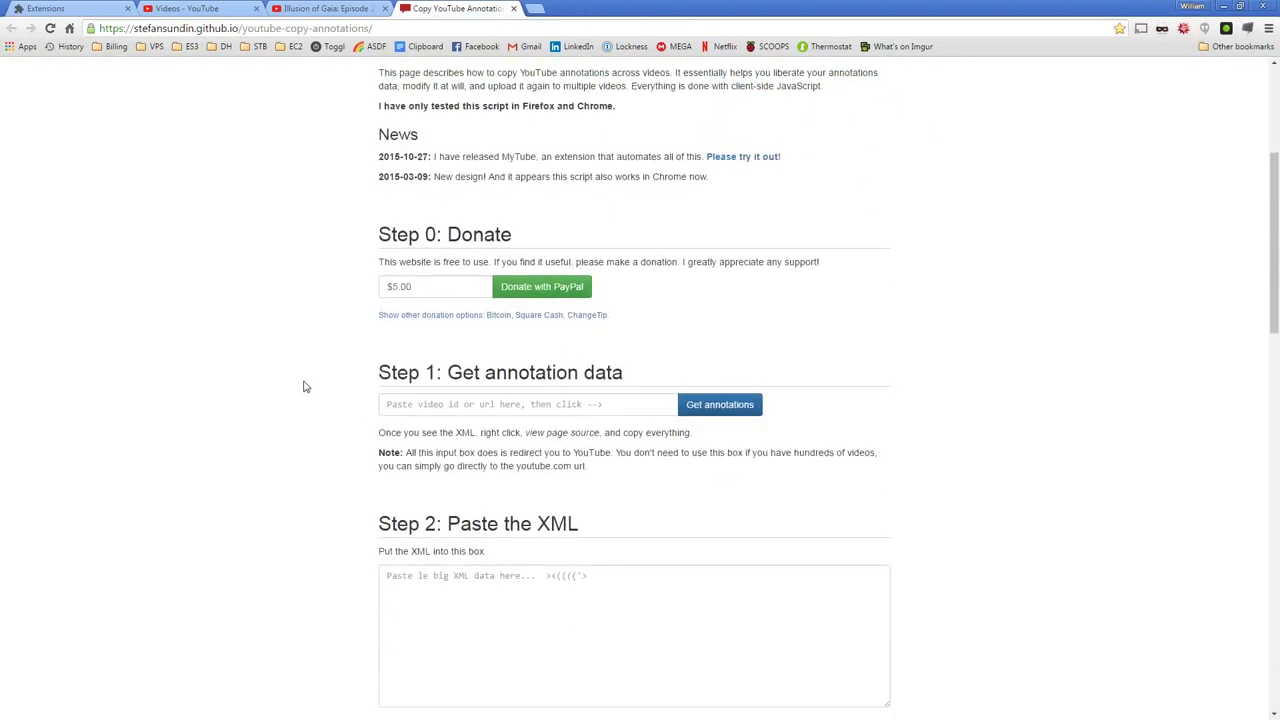
scroll(286, 294, down, 2)
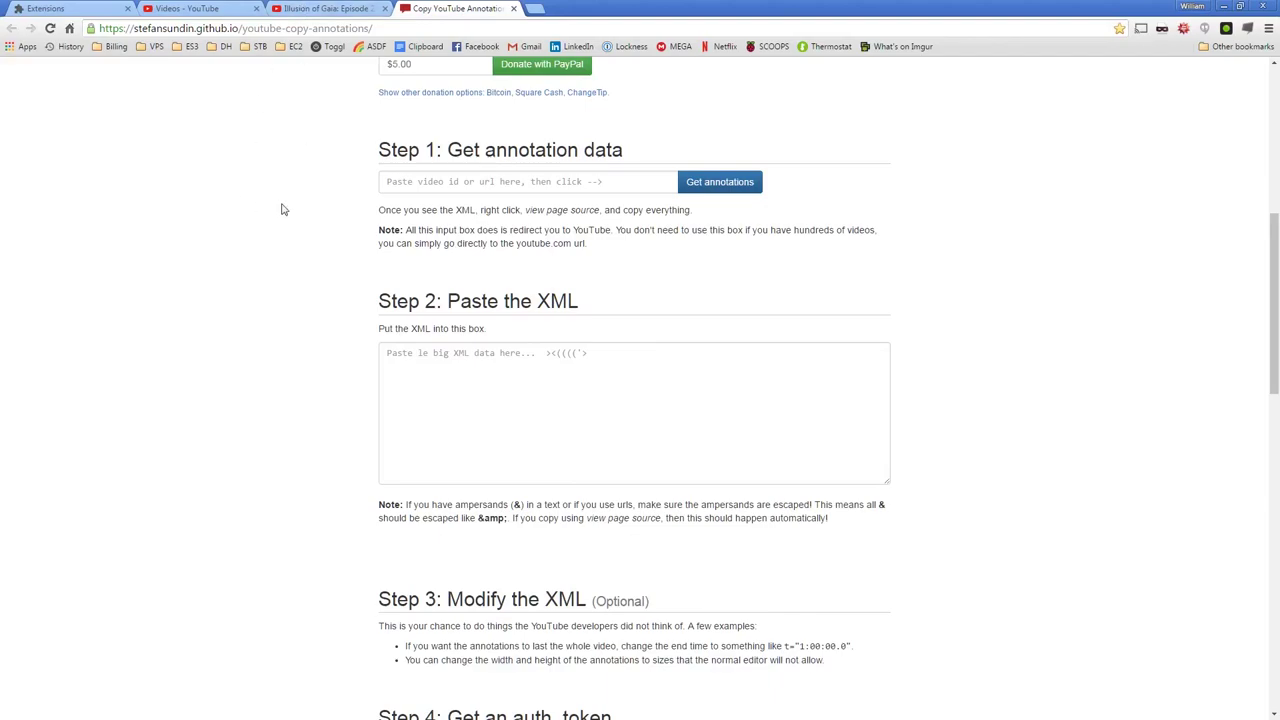
scroll(270, 193, down, 2)
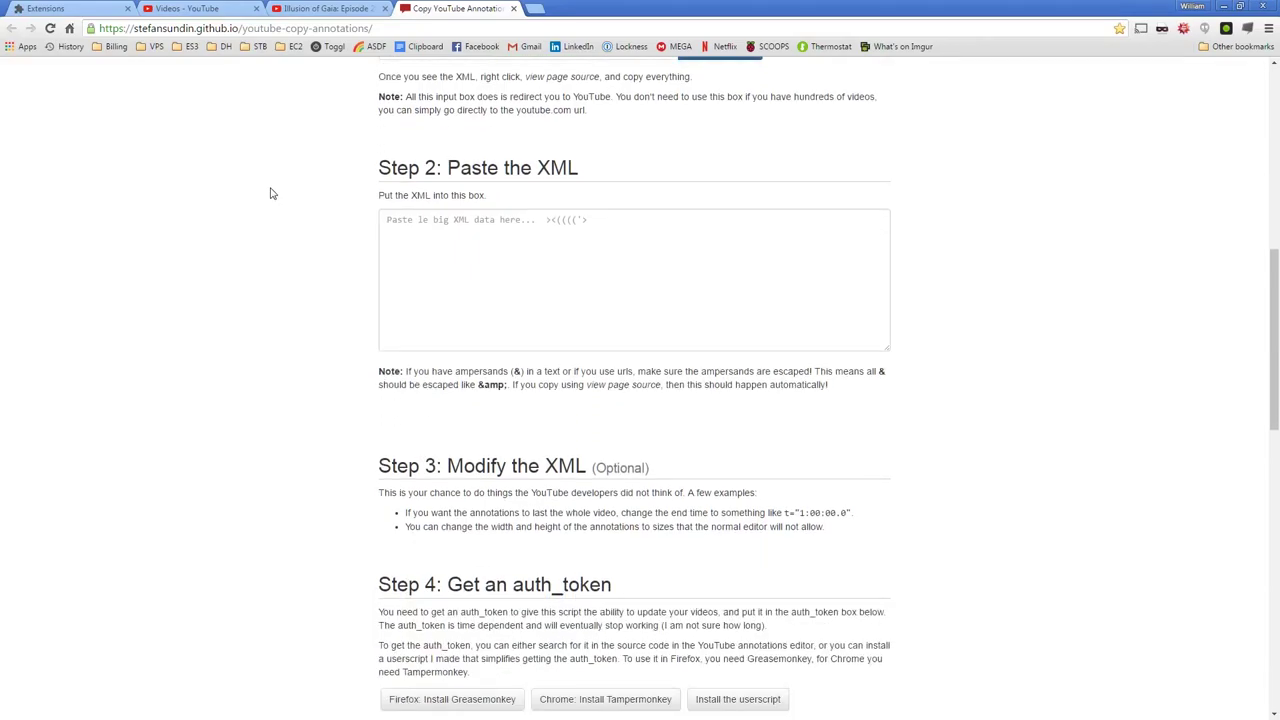
scroll(270, 193, up, 3)
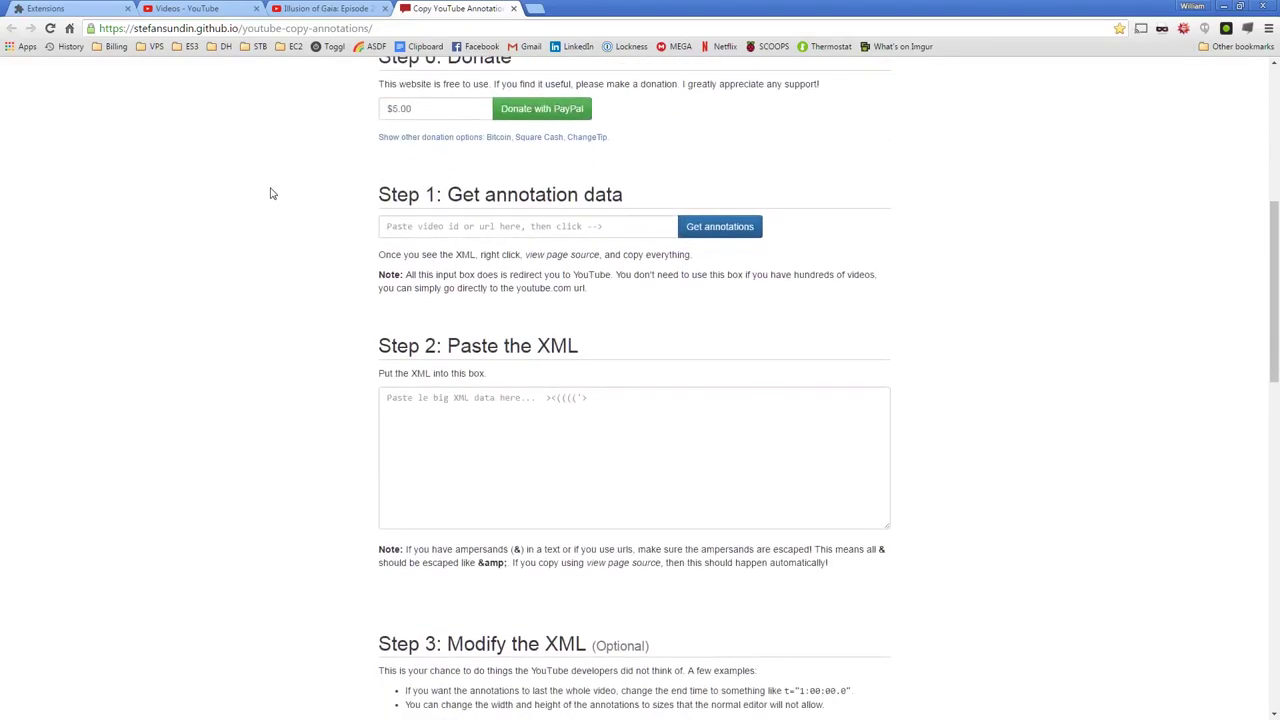
click(246, 8)
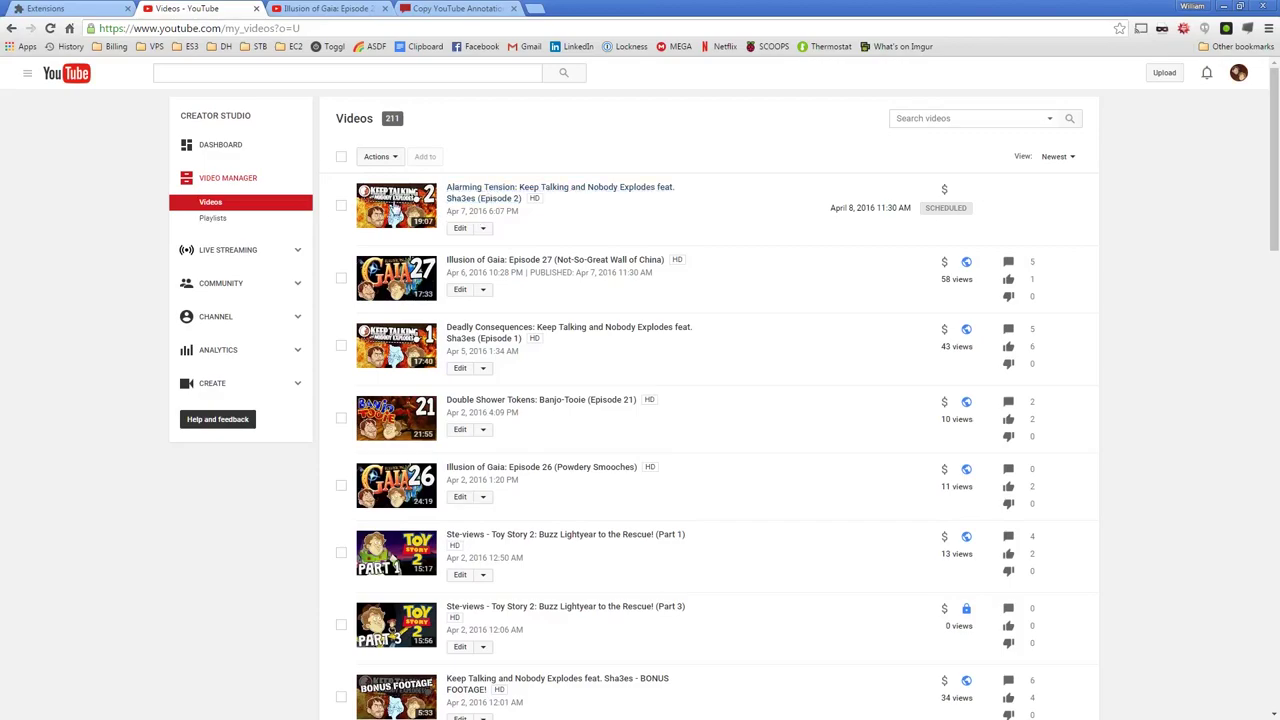
Open Episode 2's and Episode 1's edit pages in new tabs and close the Illusion of Gaia tab
right_click(468, 228)
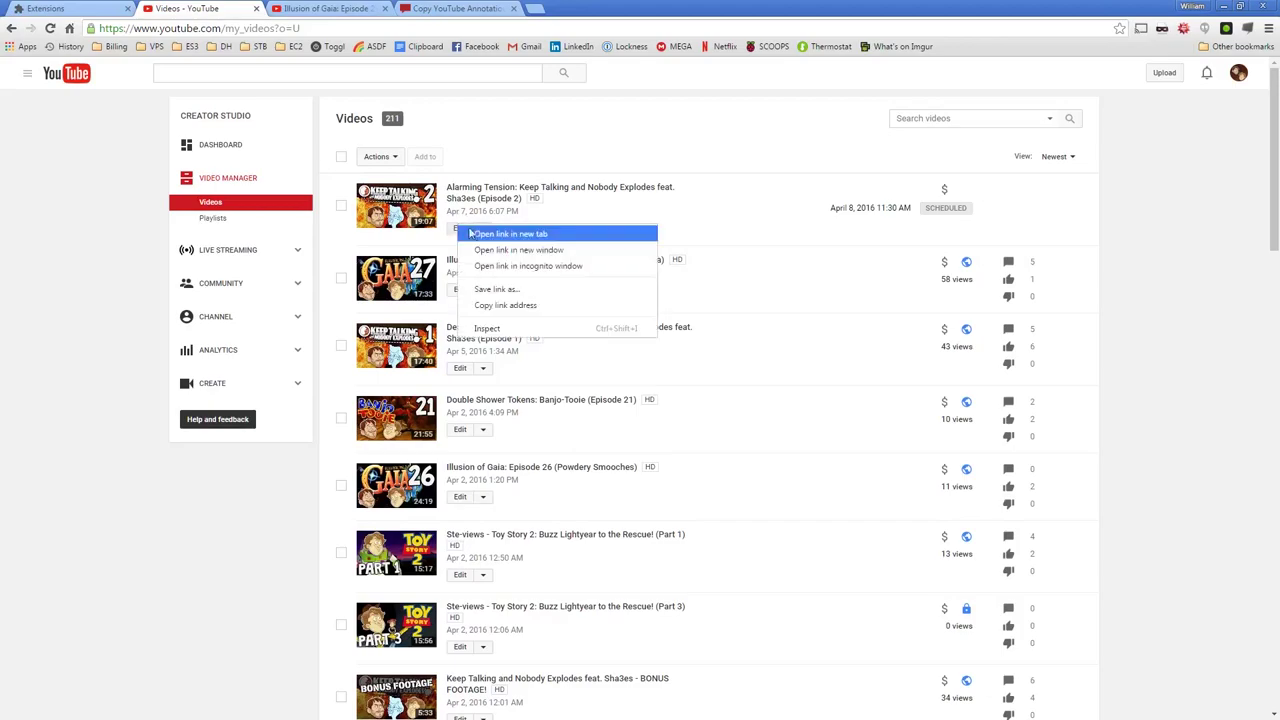
click(470, 233)
right_click(460, 368)
click(473, 376)
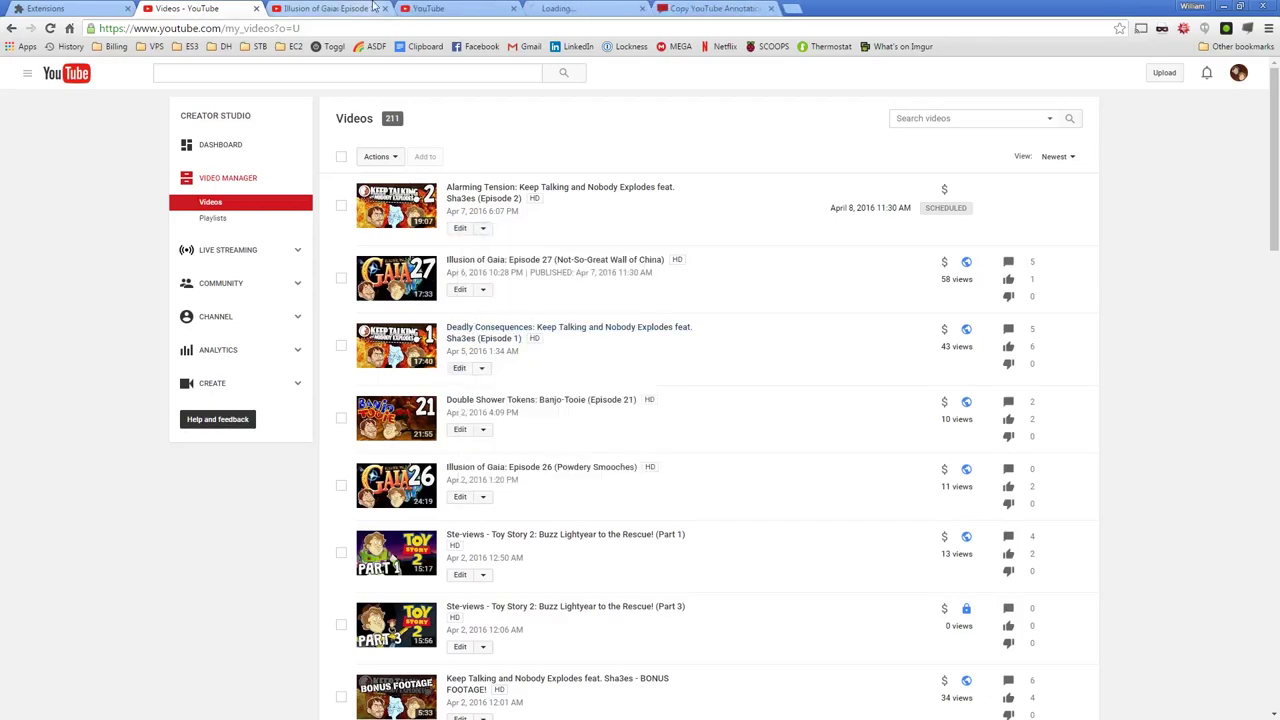
click(384, 8)
click(345, 8)
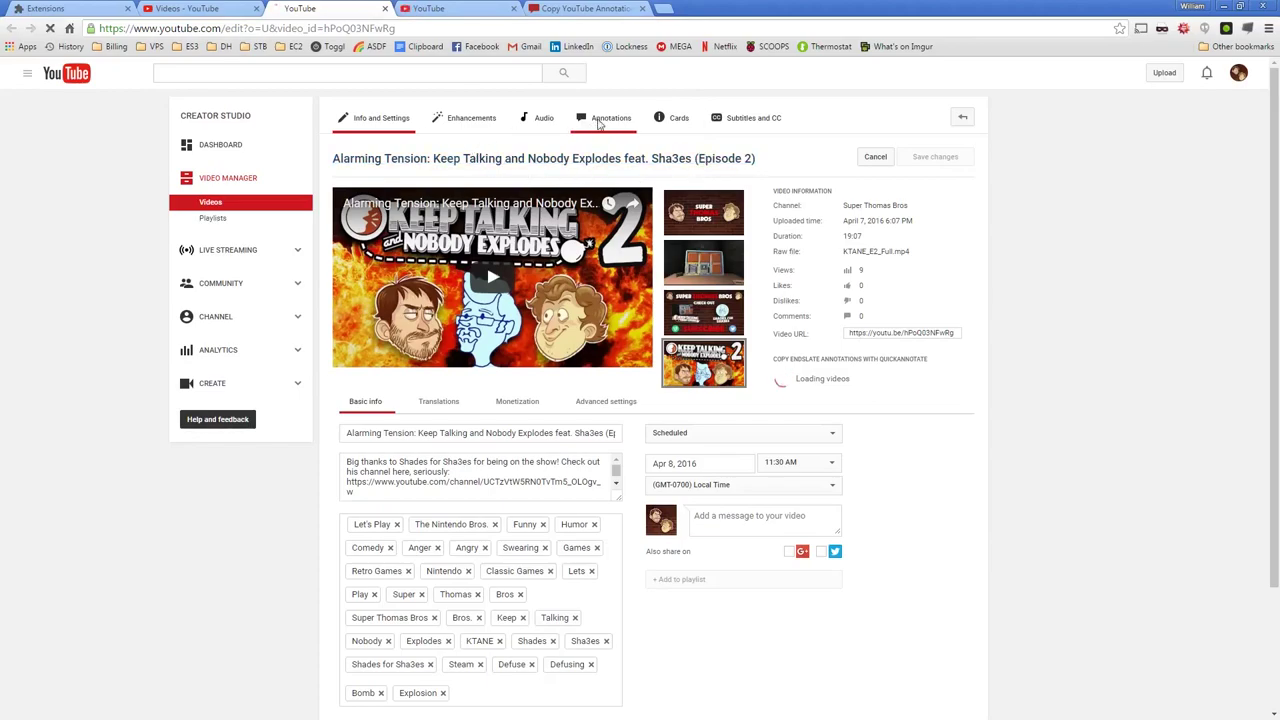
Open the annotation editors for Episode 2 (muted) and Episode 1 (paused)
click(599, 122)
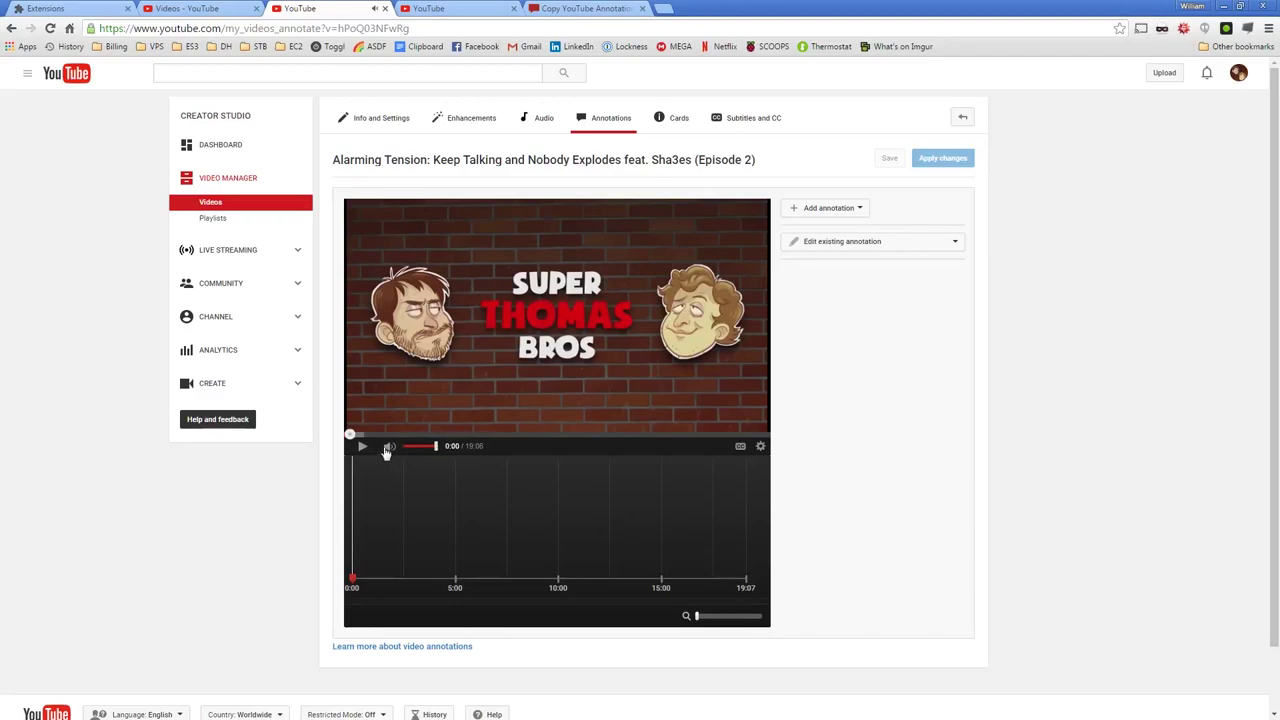
click(389, 447)
click(412, 8)
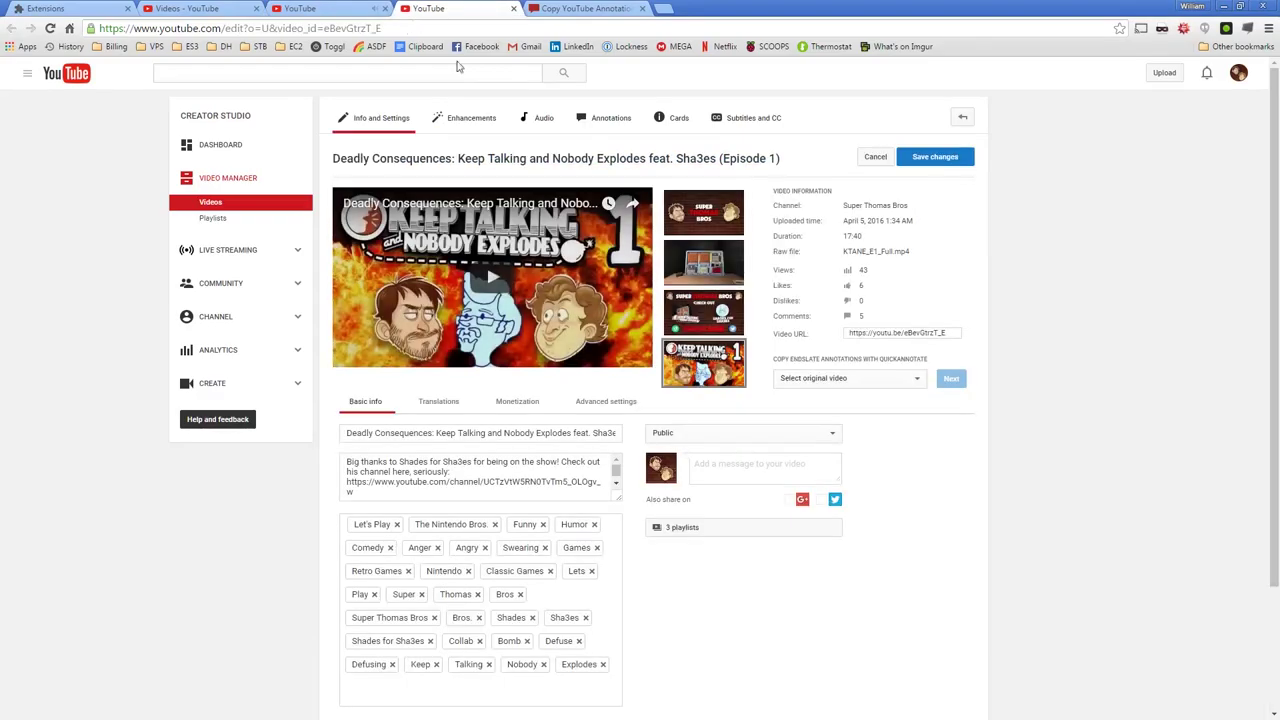
click(612, 119)
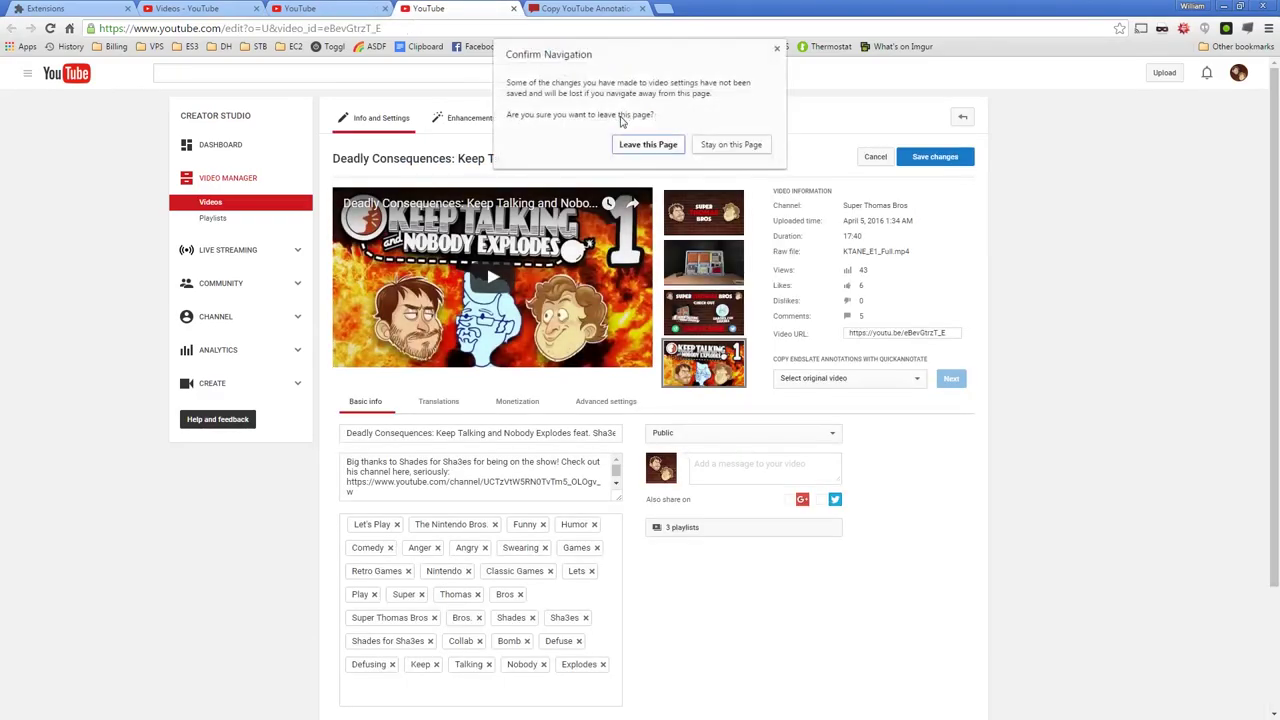
click(676, 142)
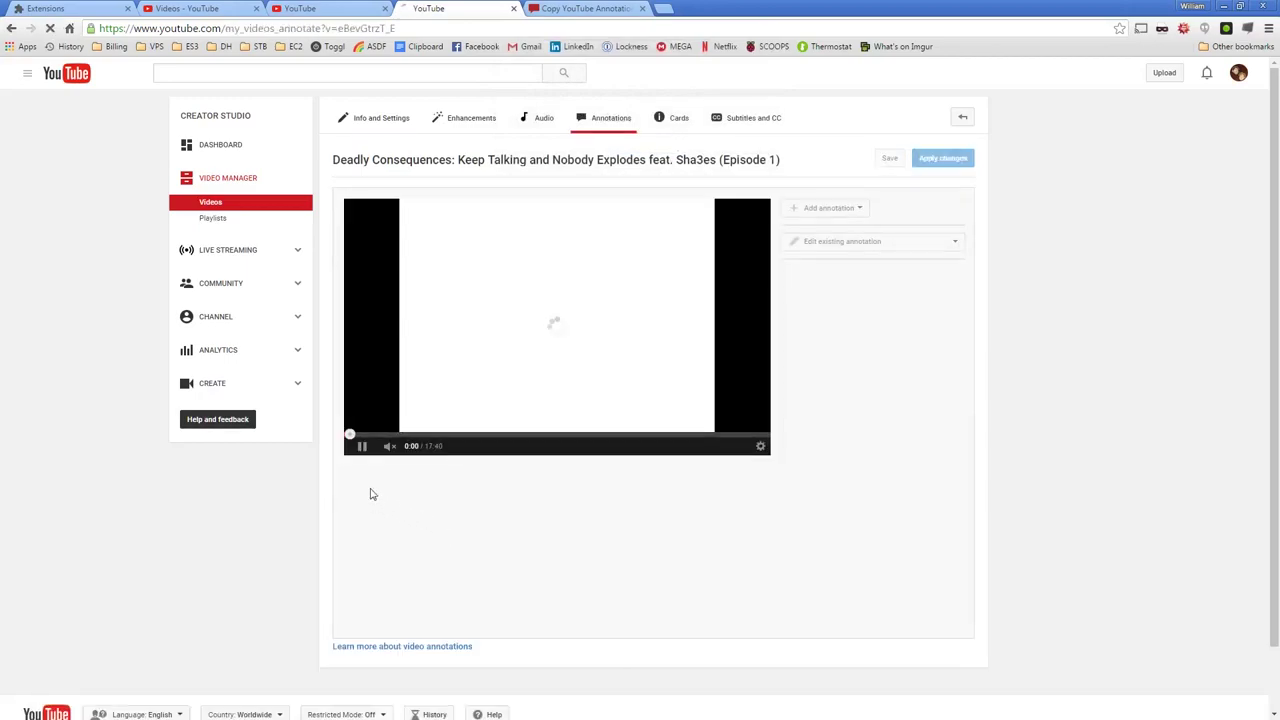
click(363, 447)
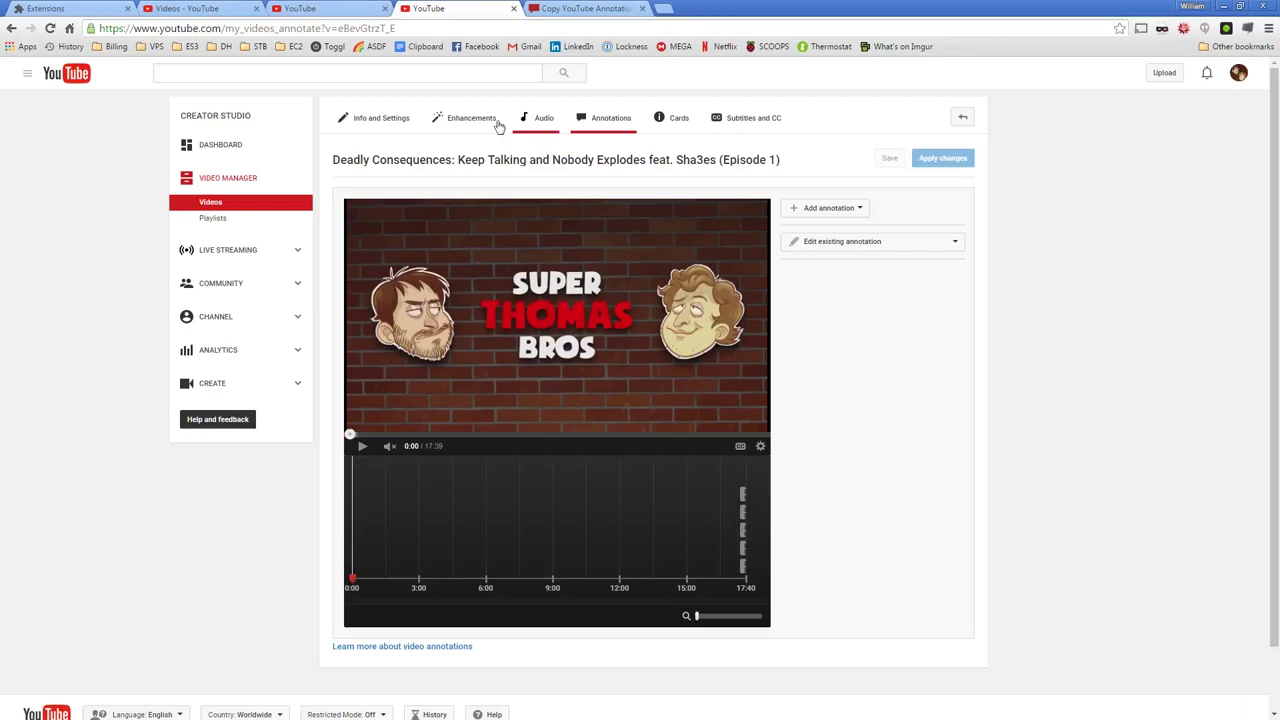
Check Episode 2's empty editor, then review the top of the Copy YouTube Annotations guide
click(318, 7)
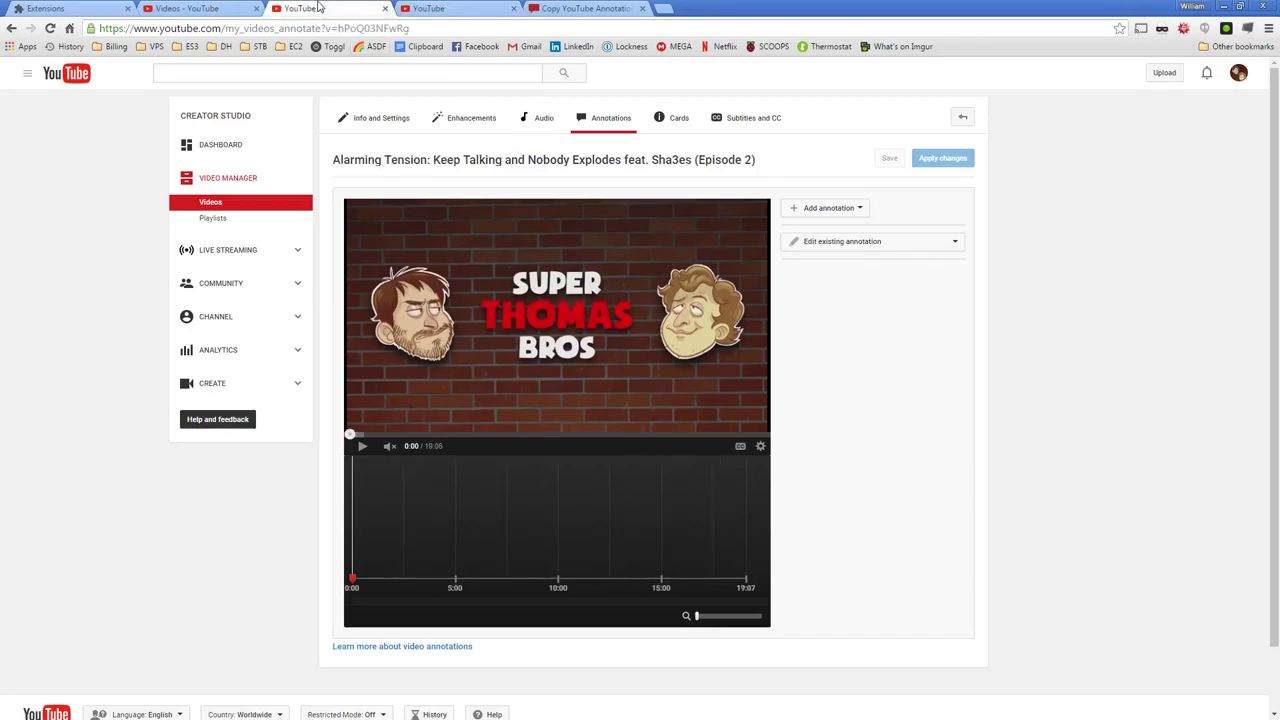
click(580, 8)
scroll(964, 306, up, 1)
scroll(964, 306, up, 5)
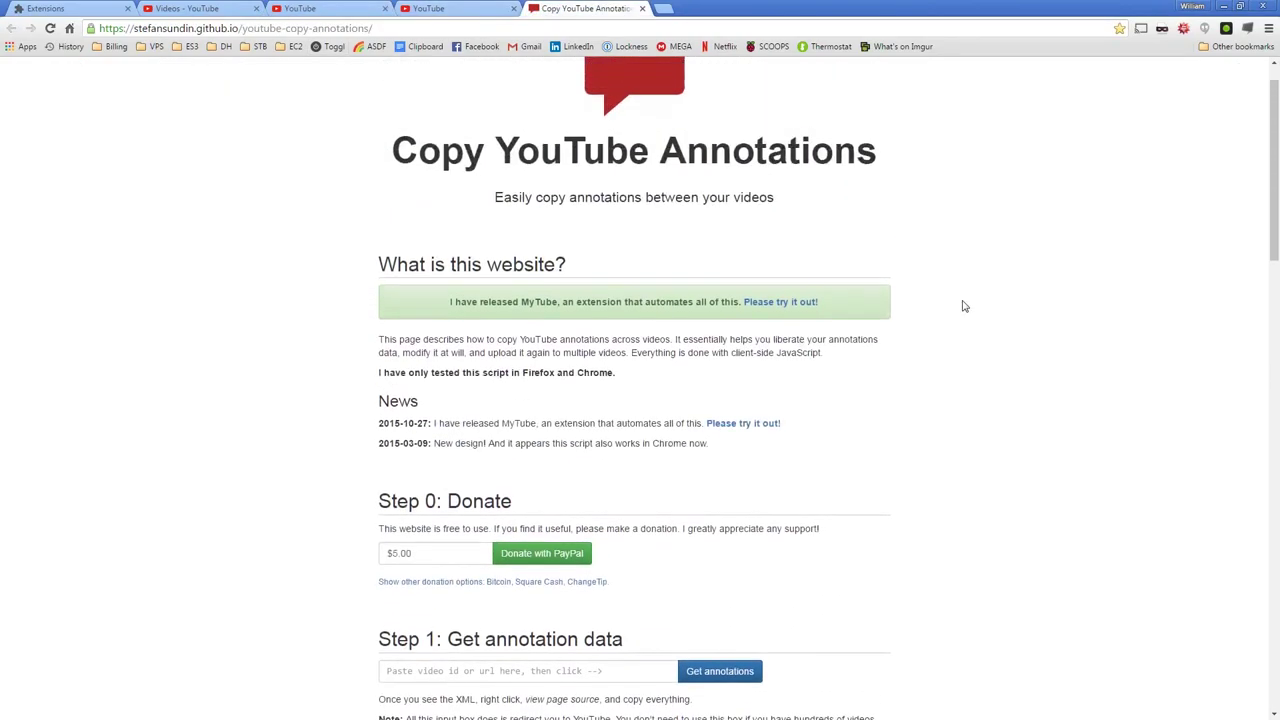
scroll(950, 296, down, 3)
scroll(934, 280, down, 2)
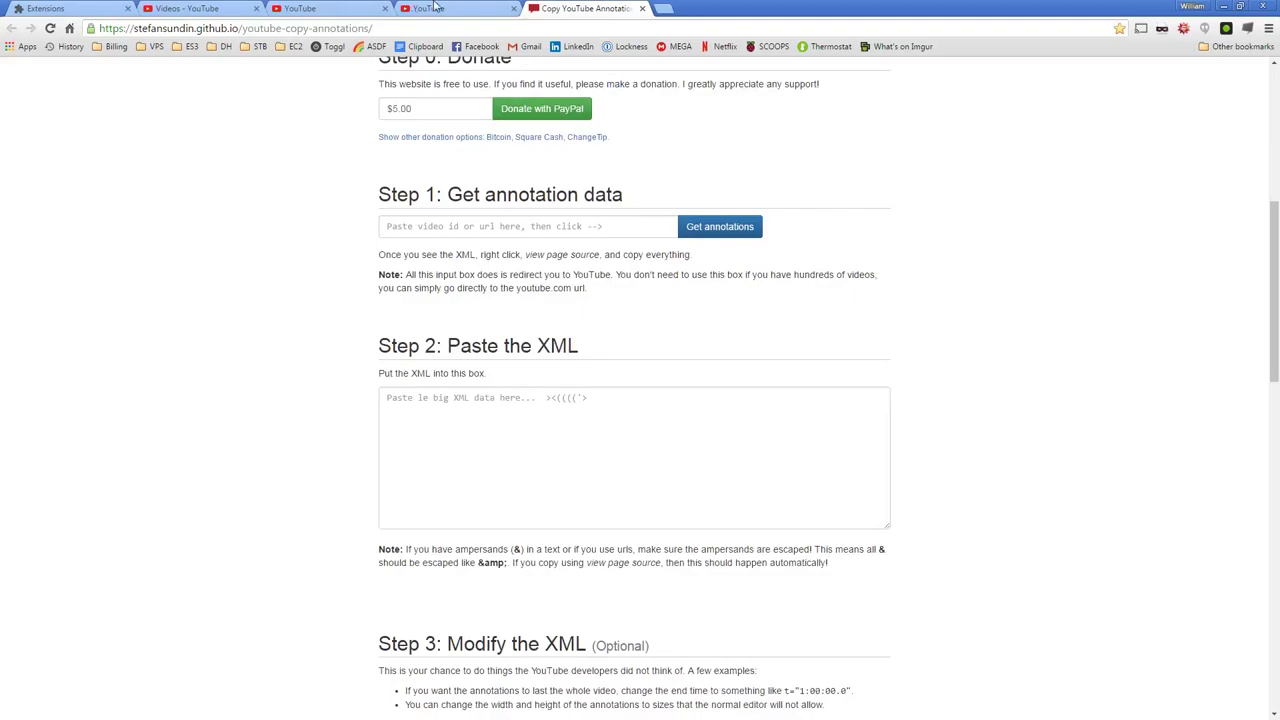
Inspect an Episode 1 end-slate annotation against Episode 2's empty editor, then return to the guide
click(352, 6)
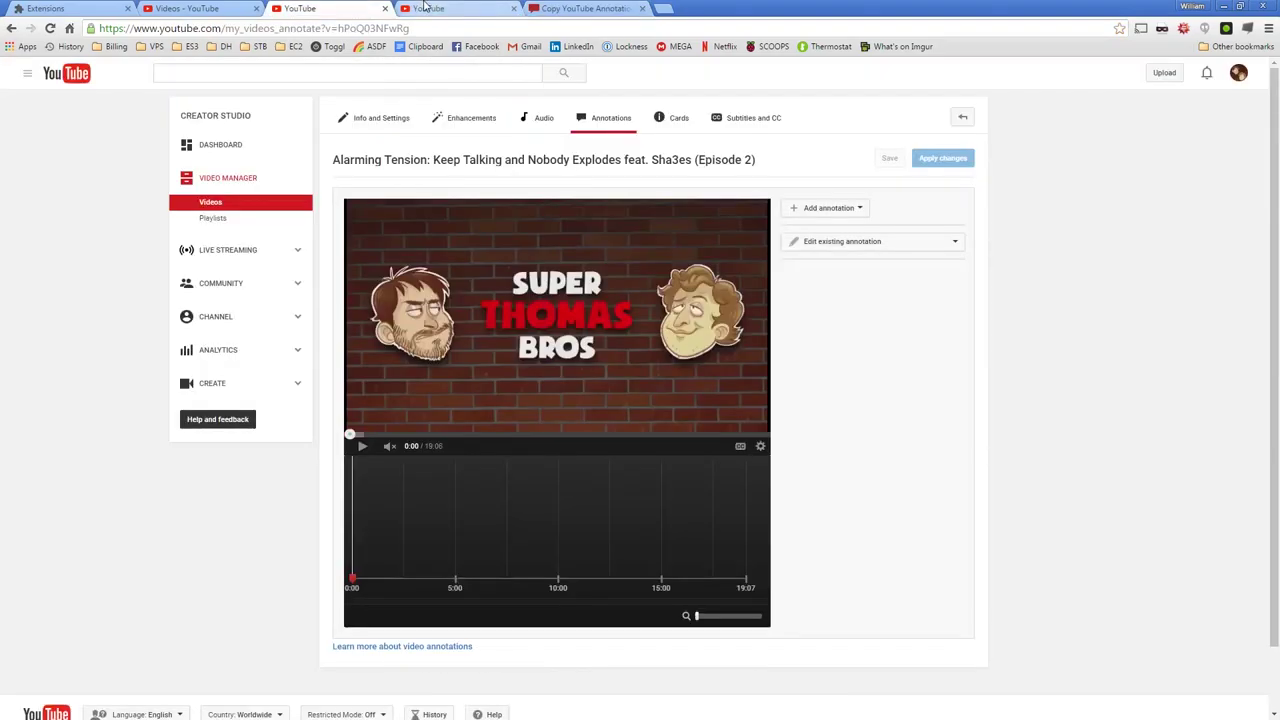
click(425, 8)
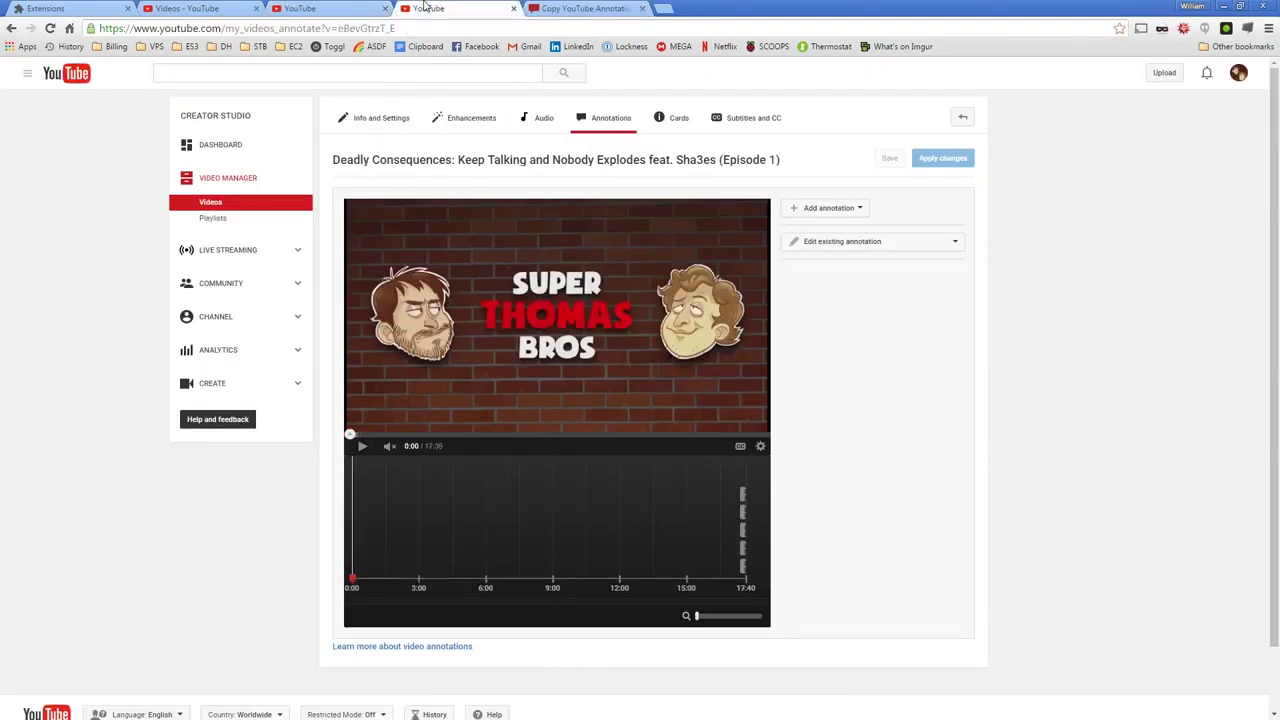
click(742, 570)
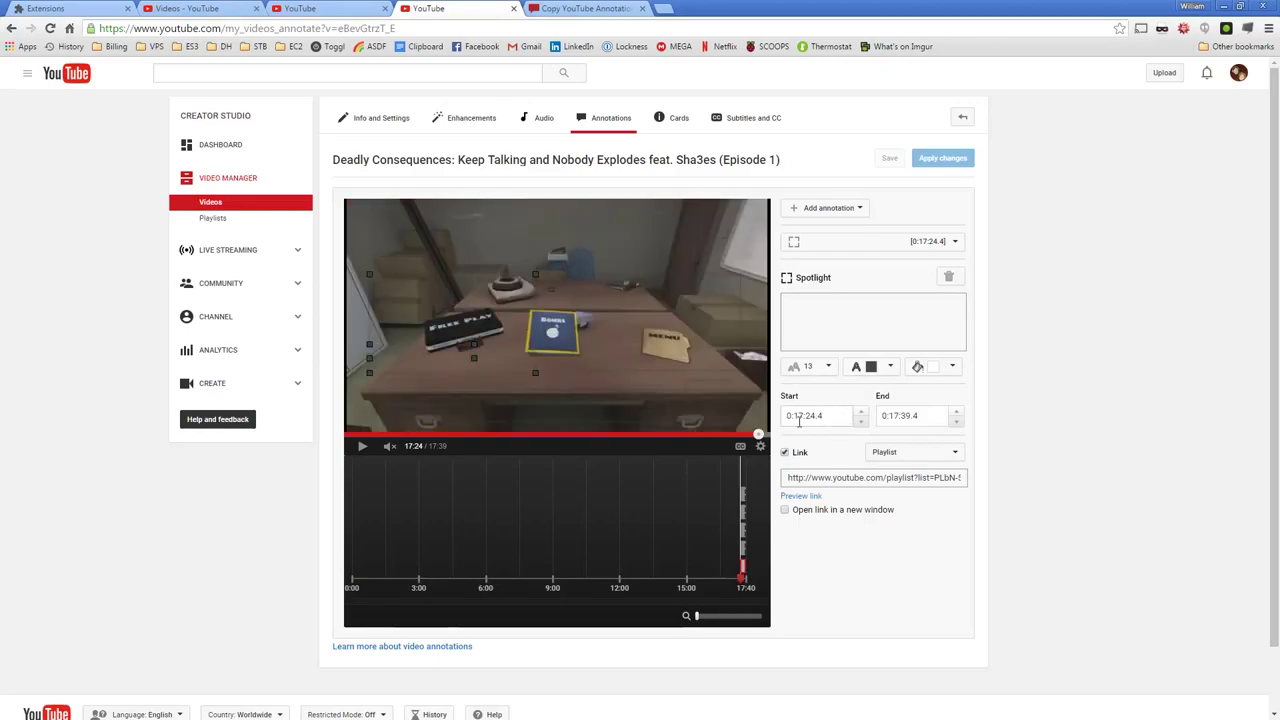
click(352, 8)
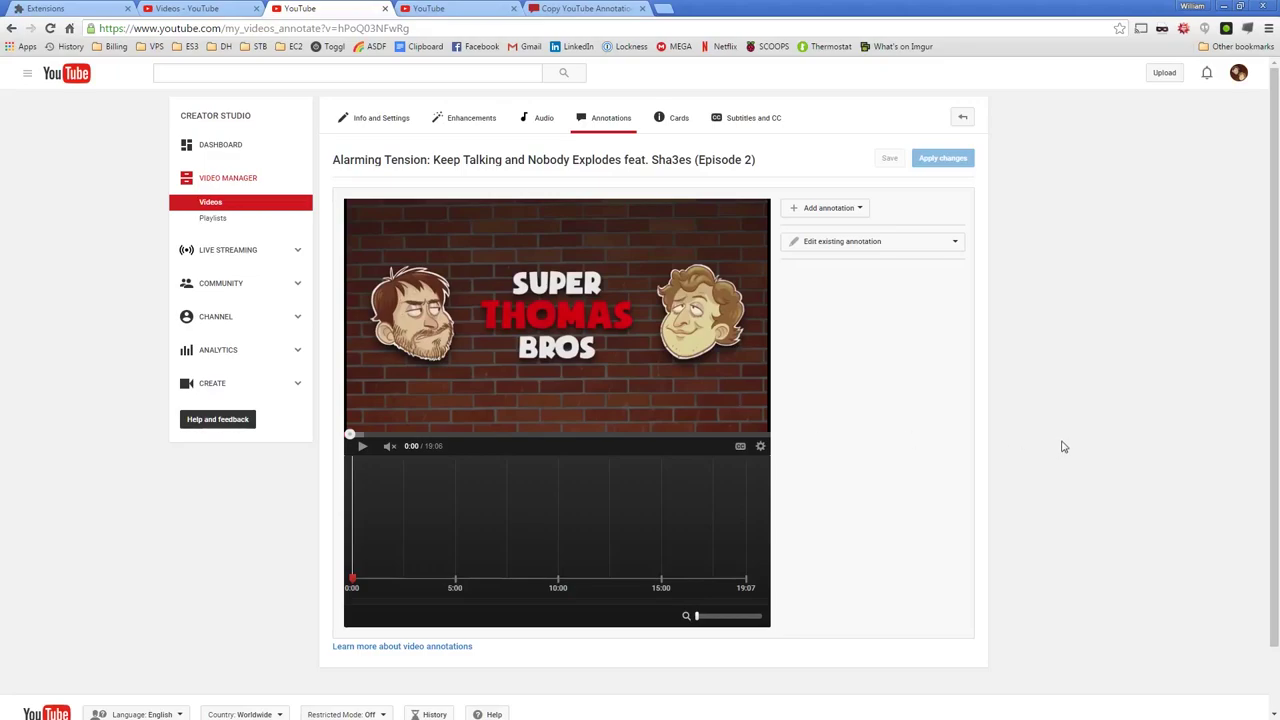
click(560, 8)
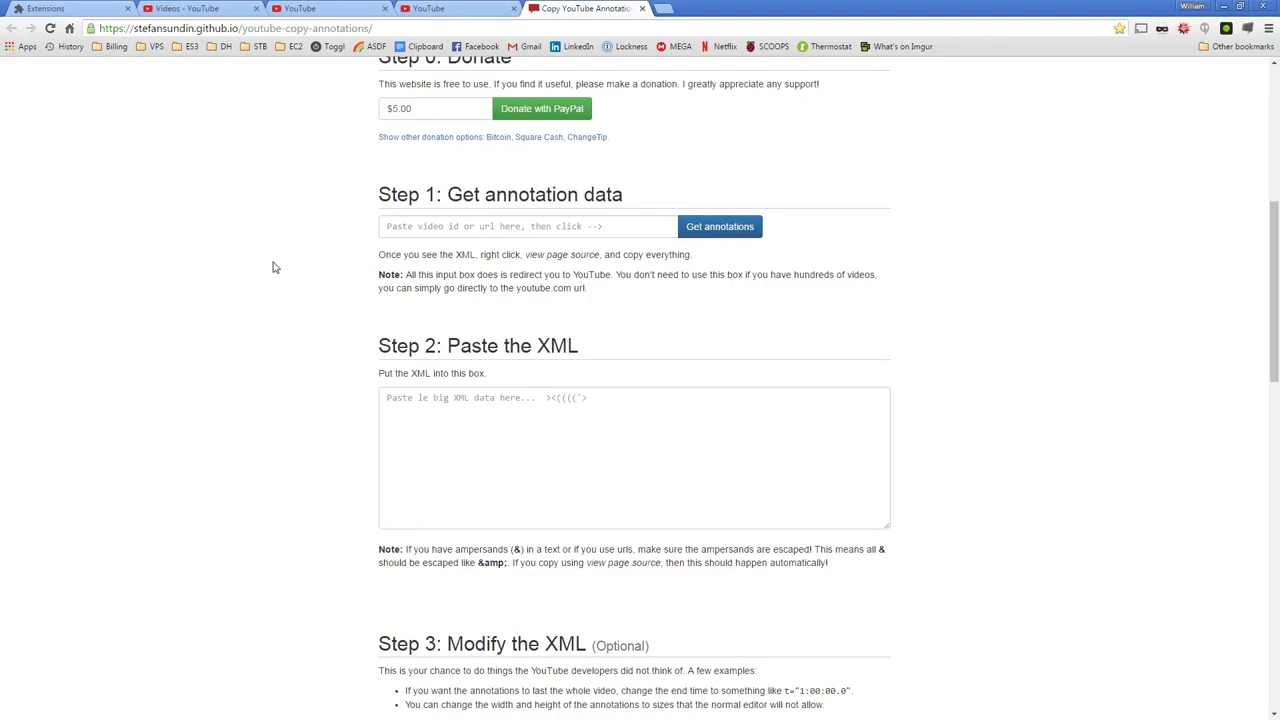
Scroll down through Steps 0–7 of the Copy YouTube Annotations guide and back up
scroll(272, 266, down, 2)
scroll(274, 263, up, 2)
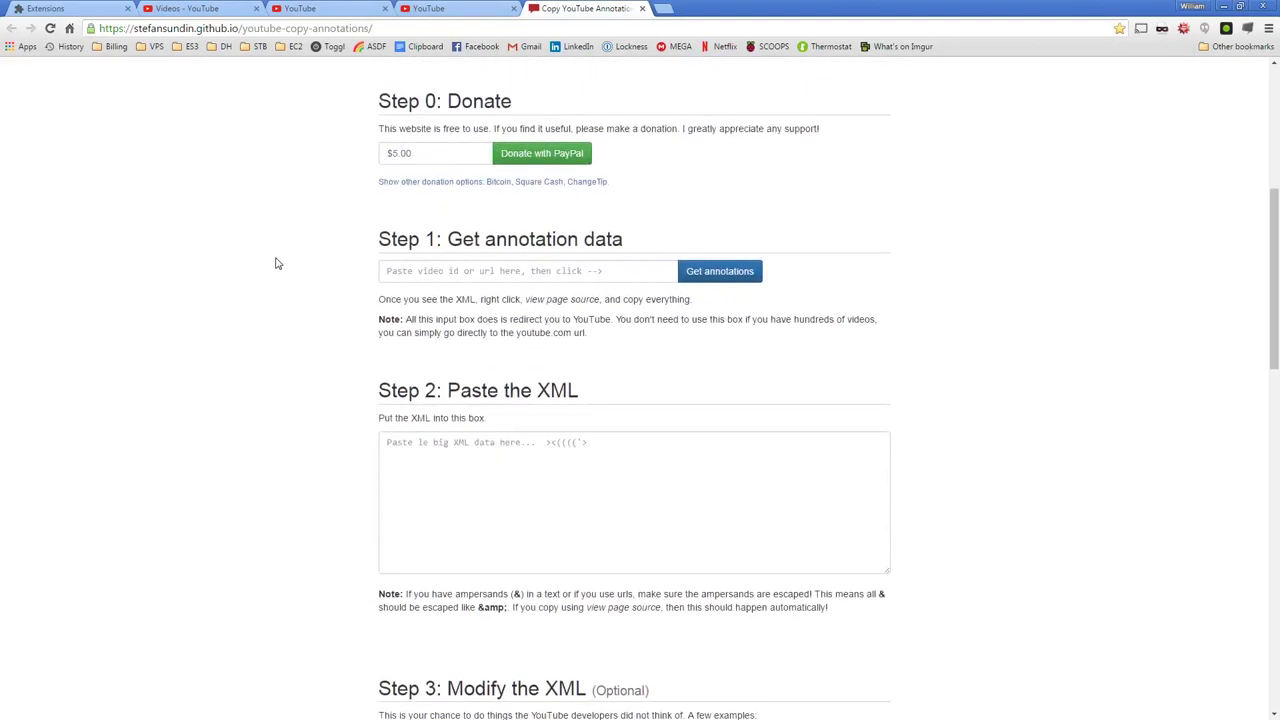
scroll(316, 446, down, 2)
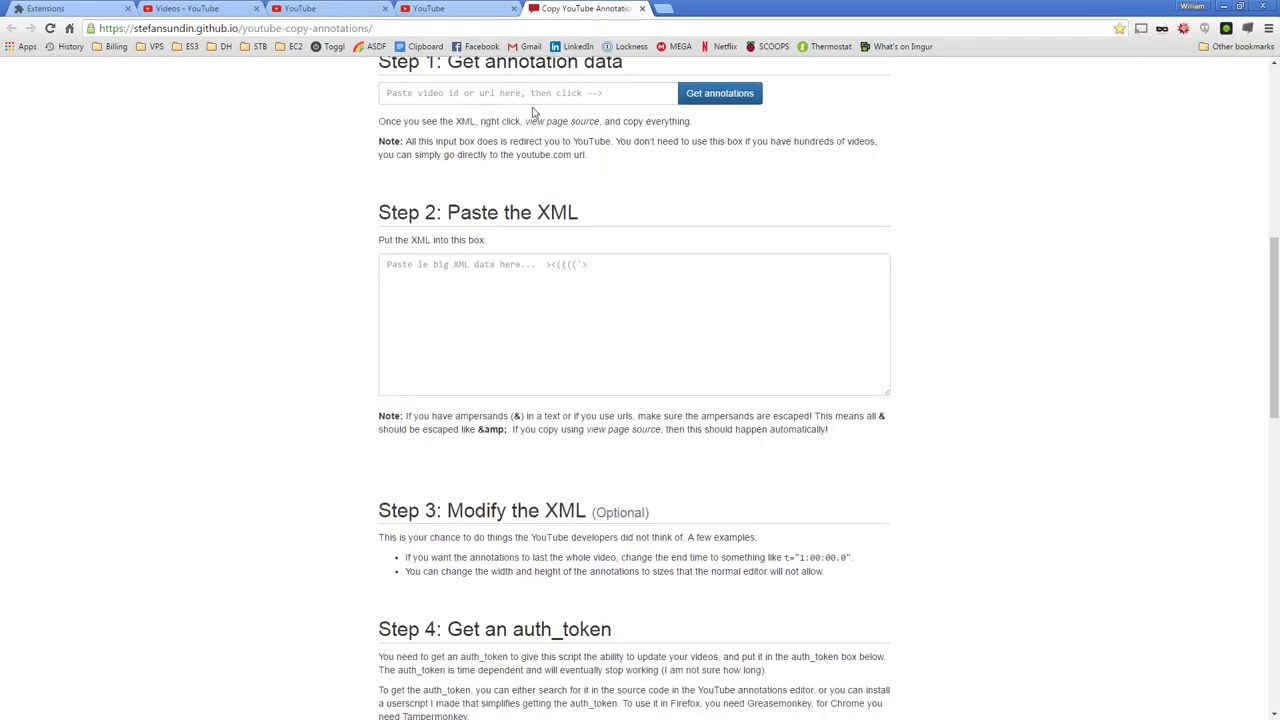
scroll(290, 291, down, 4)
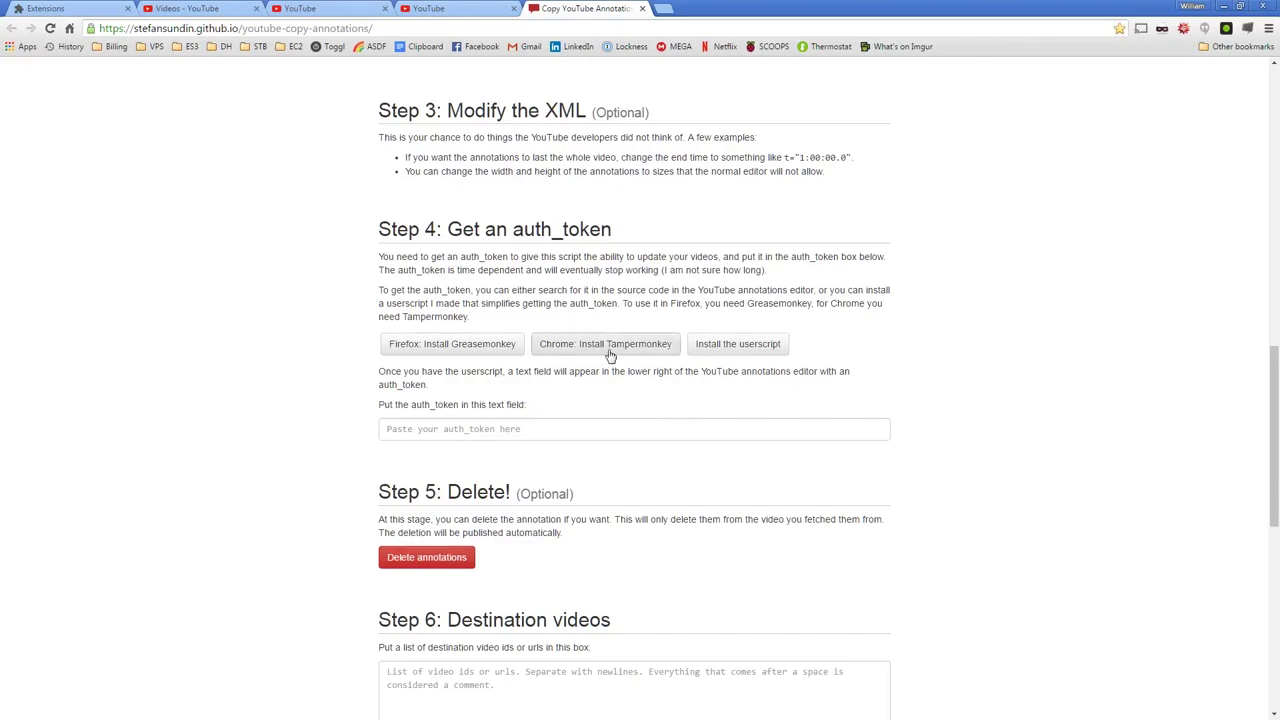
scroll(324, 426, down, 2)
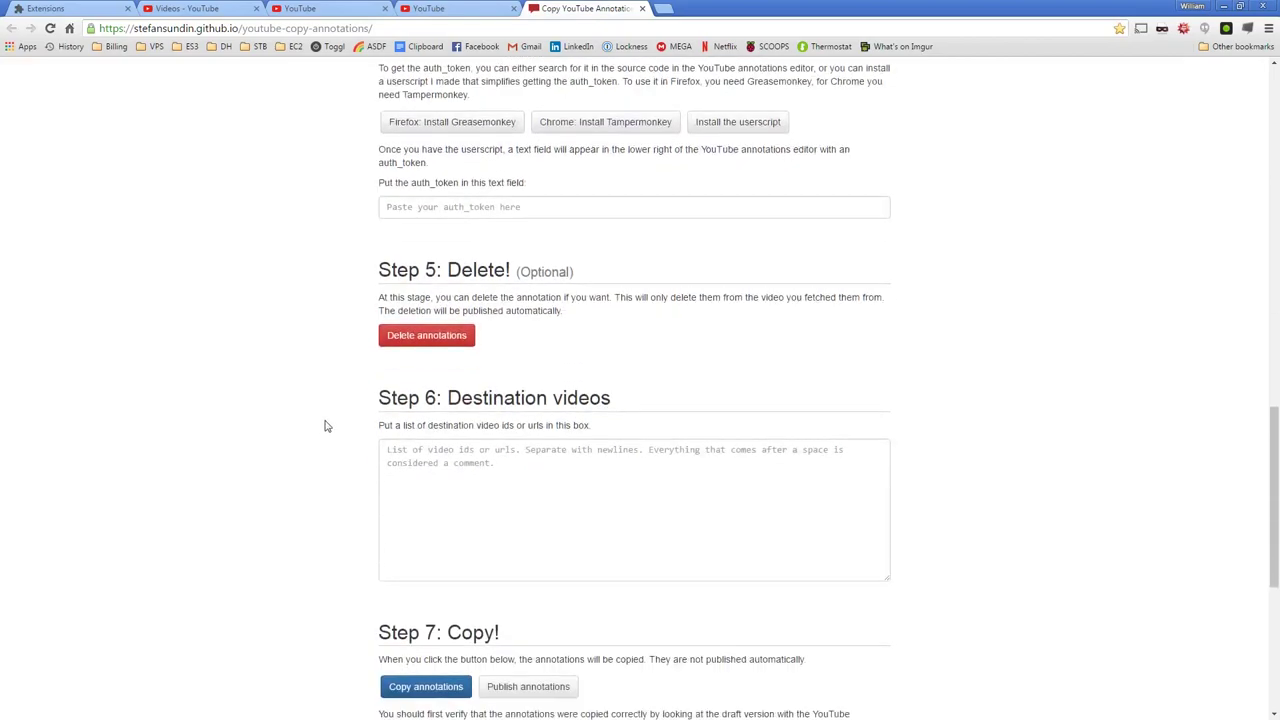
scroll(326, 424, down, 5)
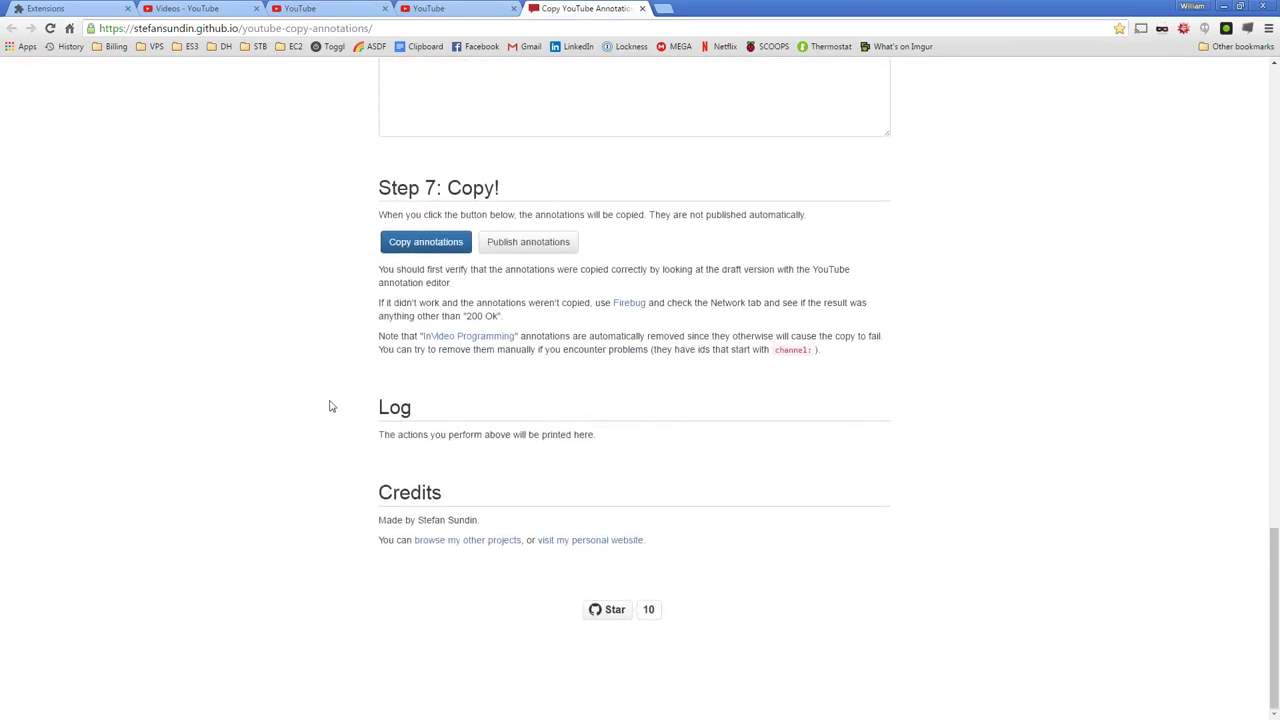
scroll(185, 324, up, 15)
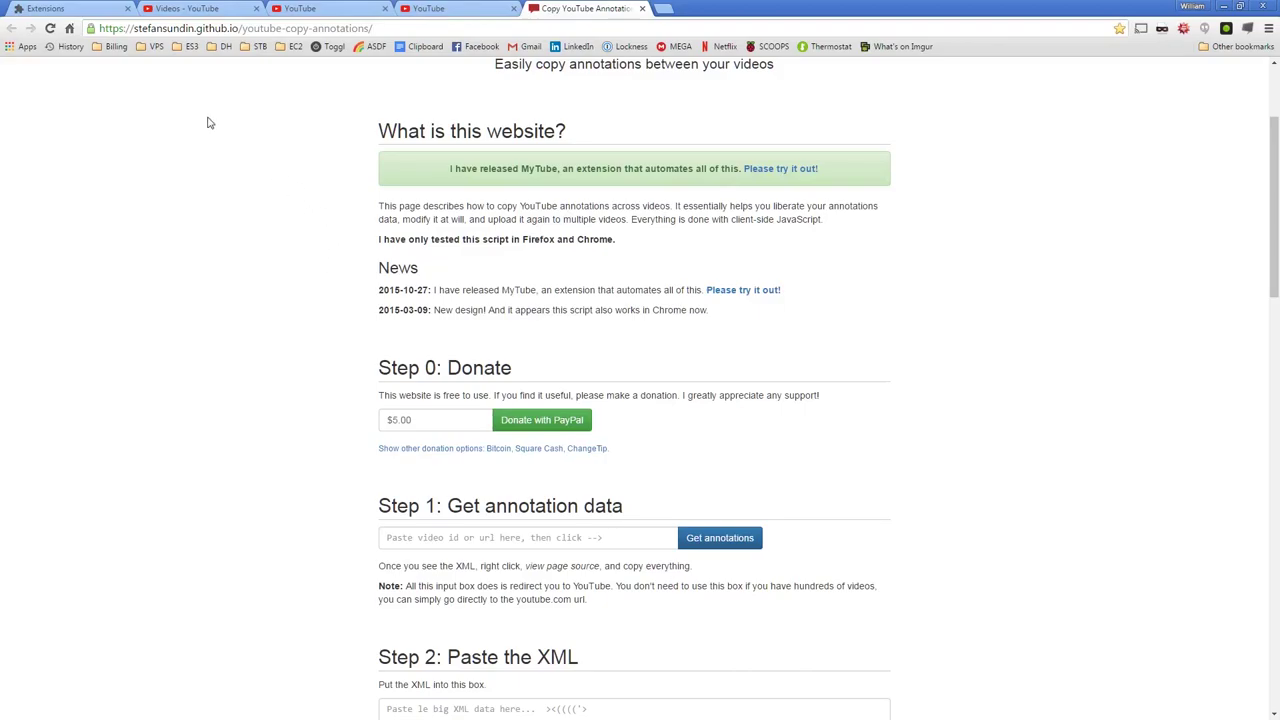
click(224, 10)
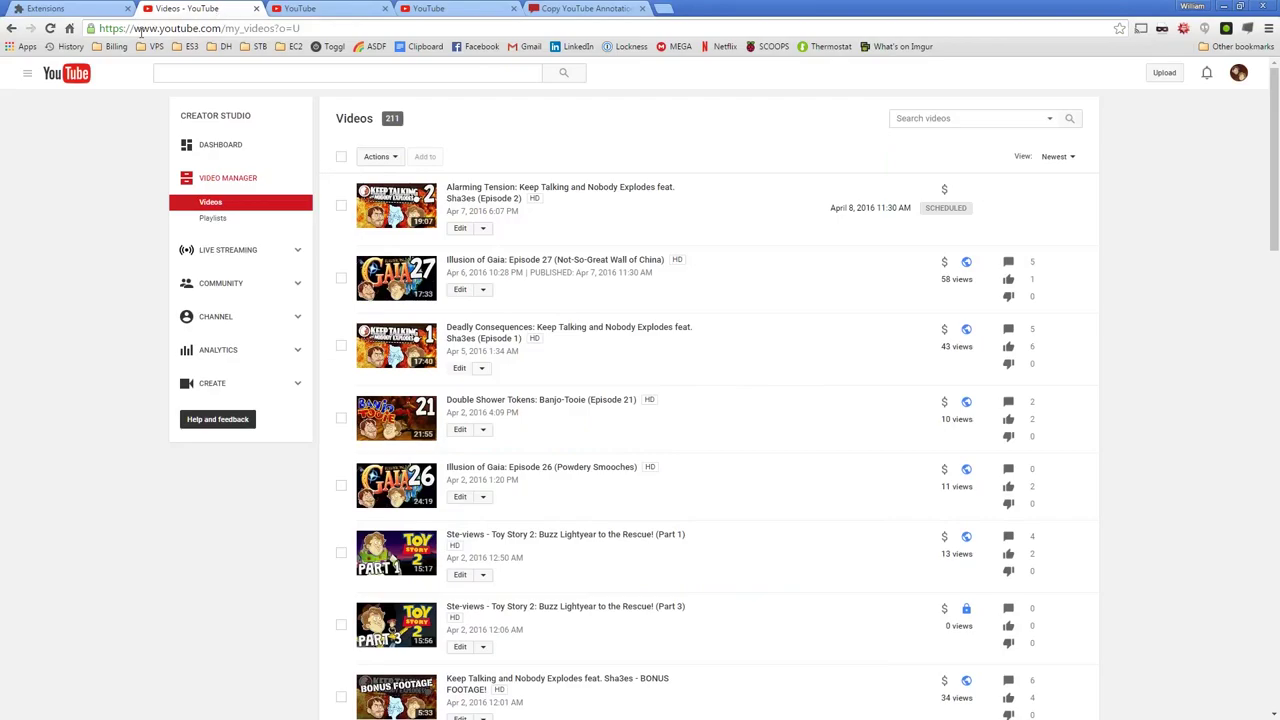
click(80, 8)
drag(151, 148, 210, 150)
click(395, 8)
click(320, 8)
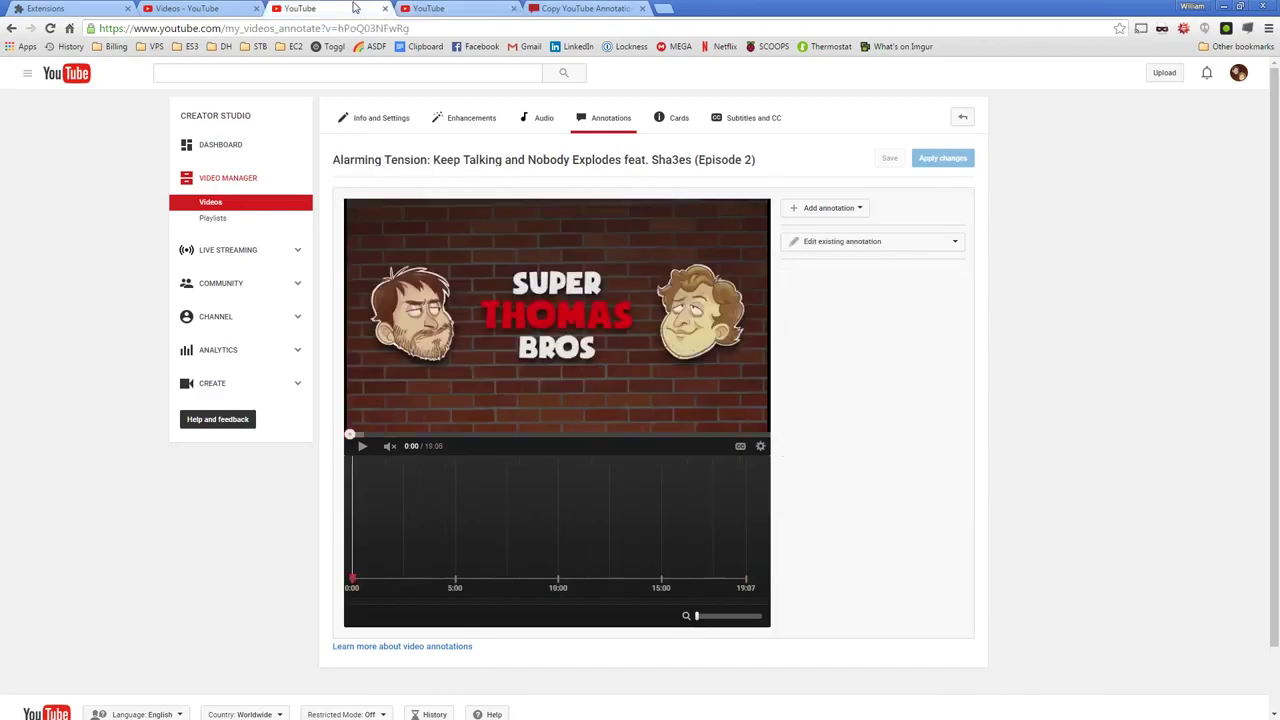
click(455, 8)
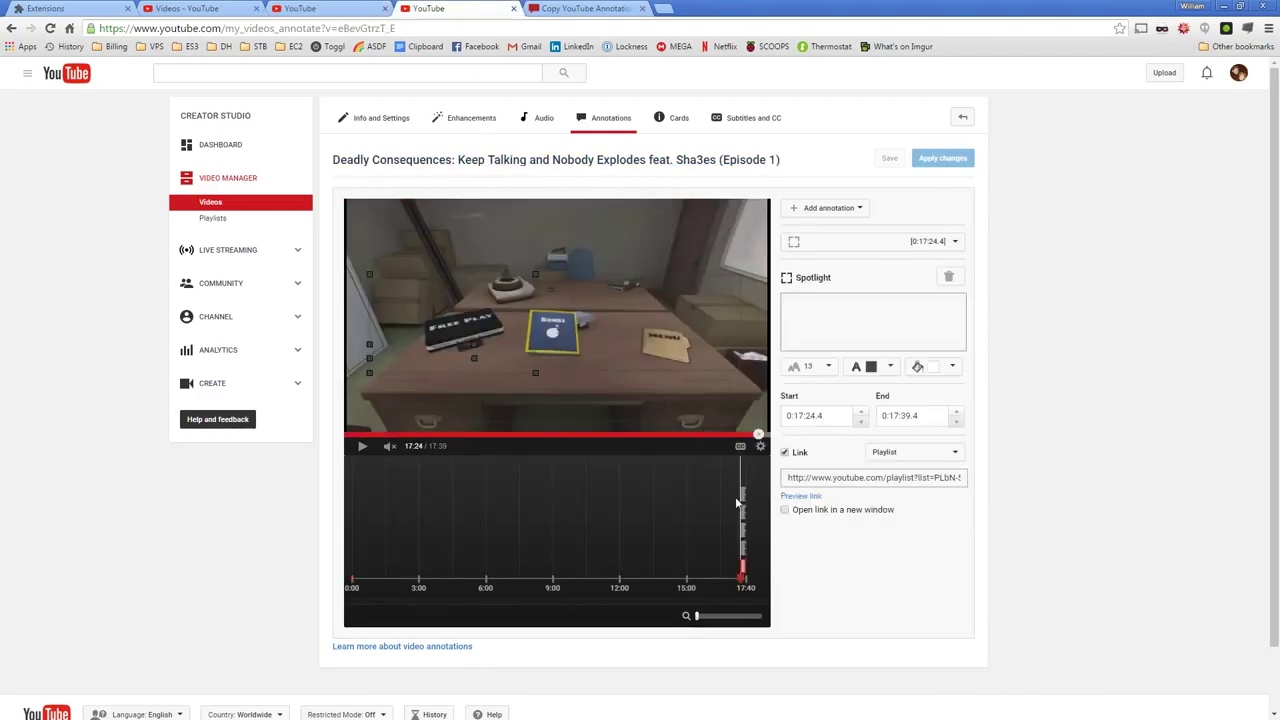
click(340, 7)
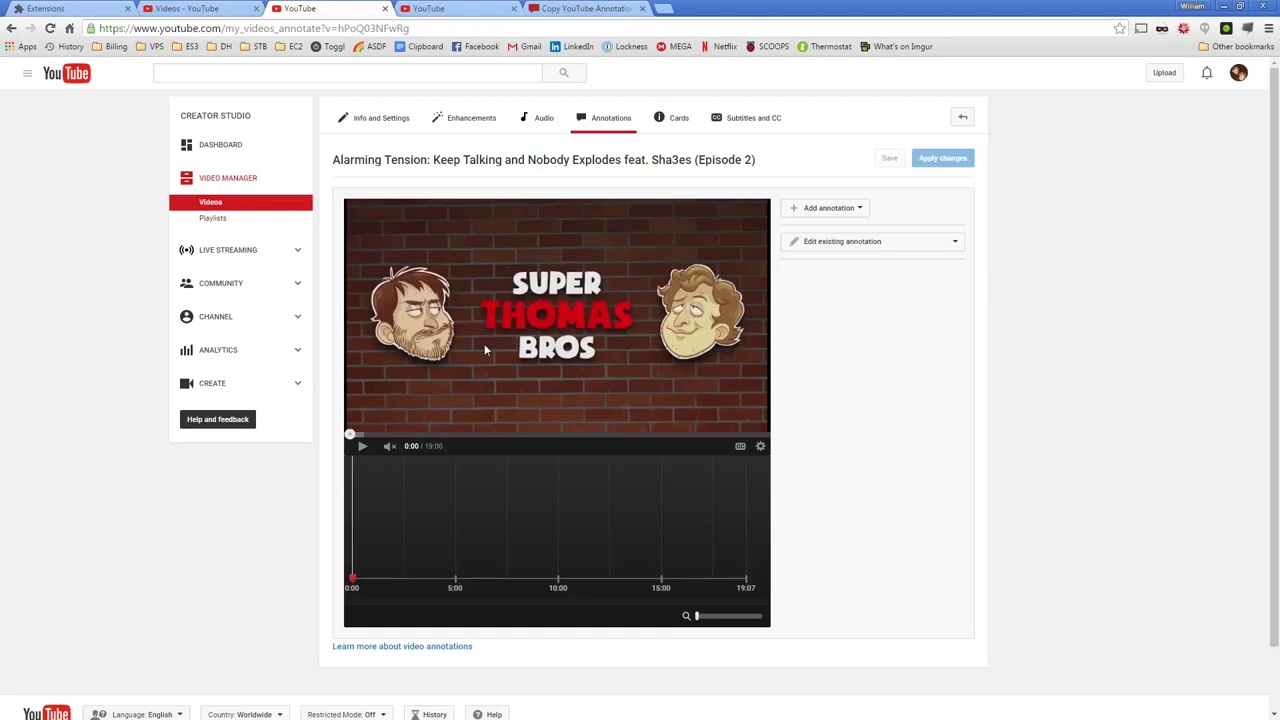
click(215, 8)
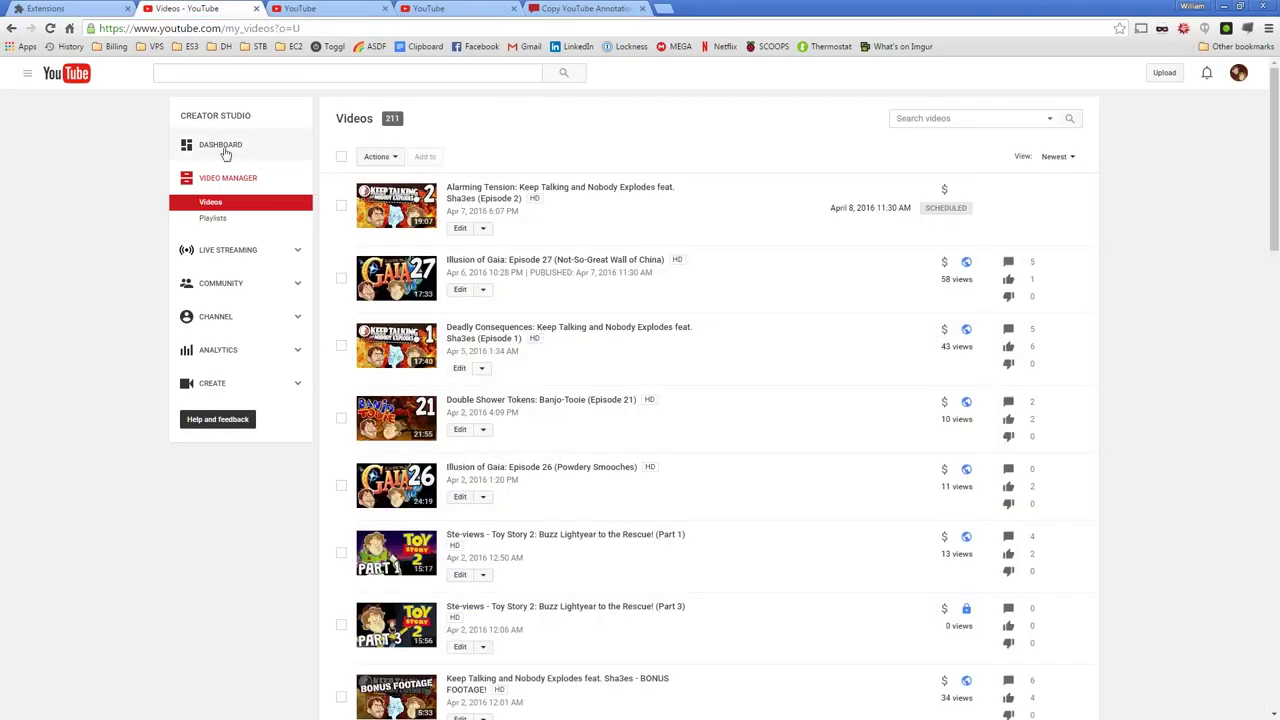
Reload Video Manager and pick Deadly Consequences (Episode 1) as QuickAnnotate's original video
key(F5)
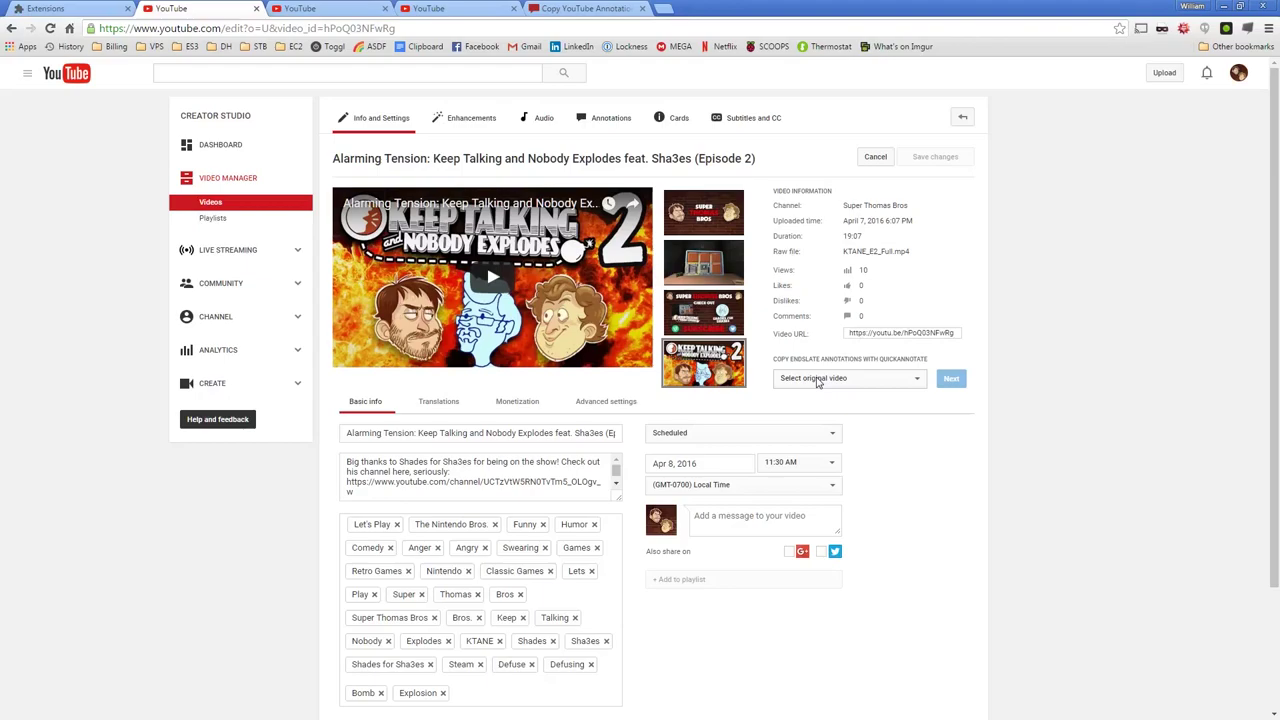
click(818, 381)
scroll(884, 567, down, 10)
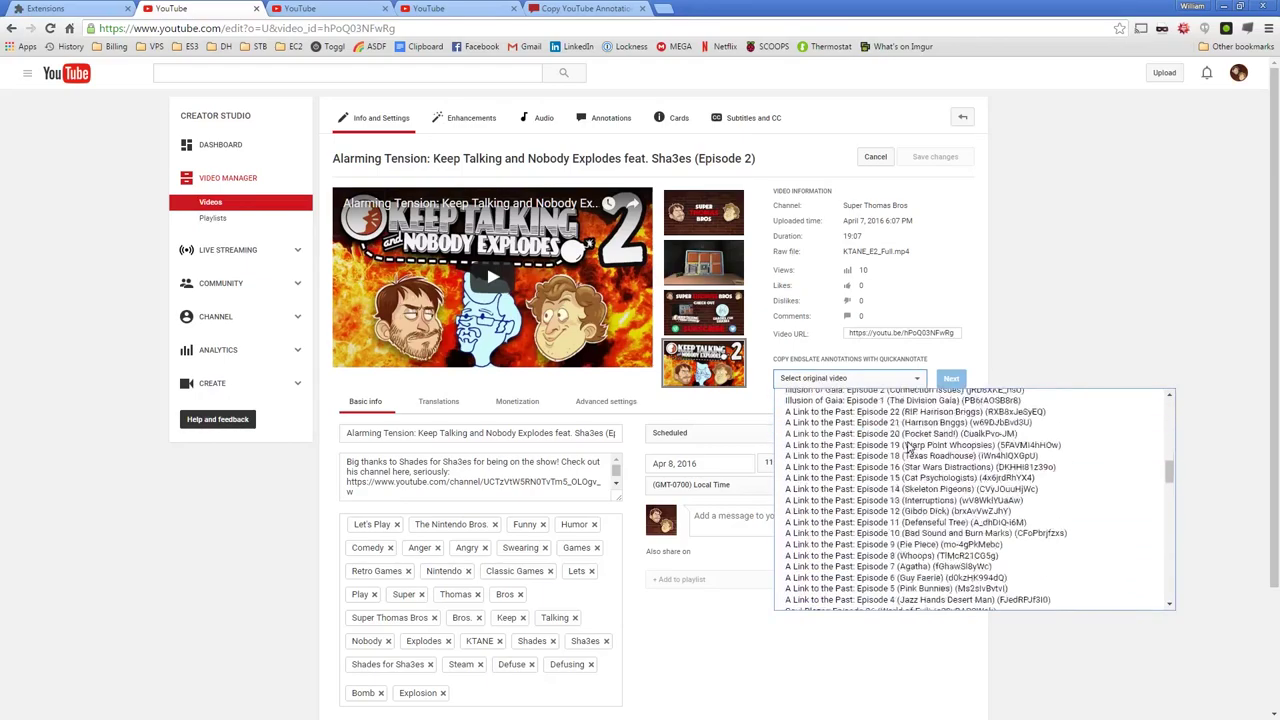
scroll(884, 567, up, 15)
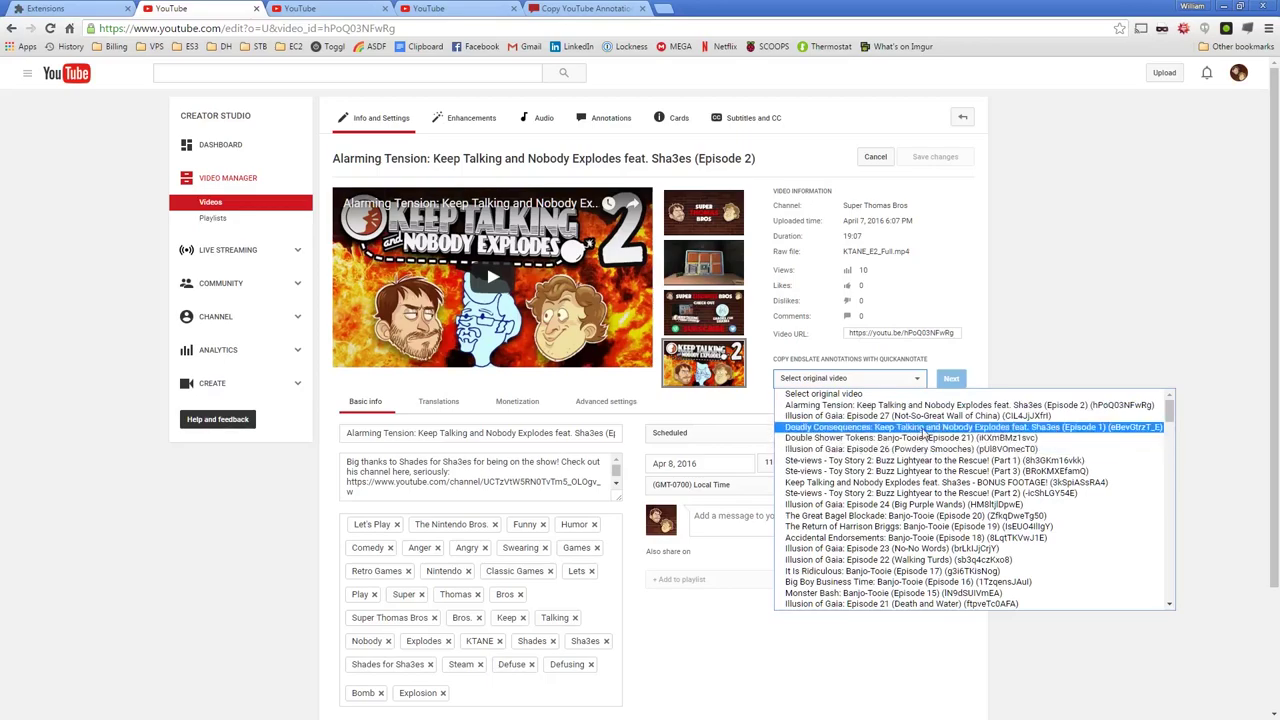
click(926, 427)
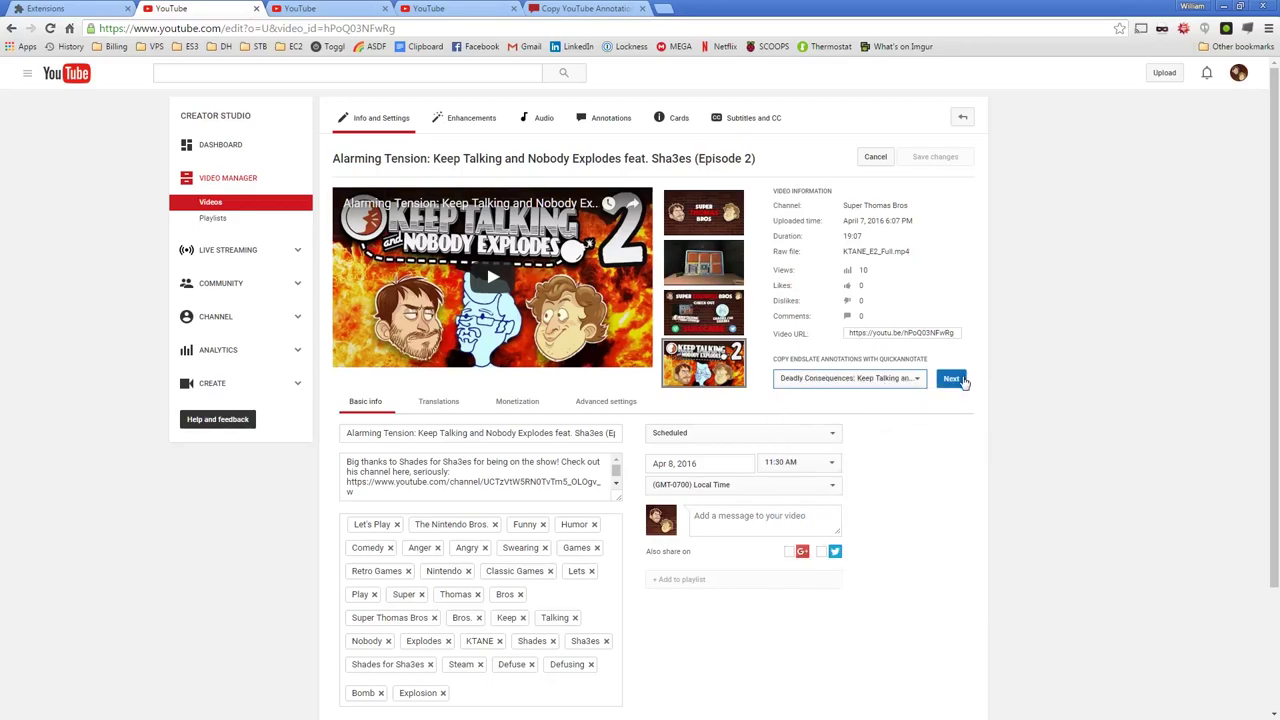
click(961, 381)
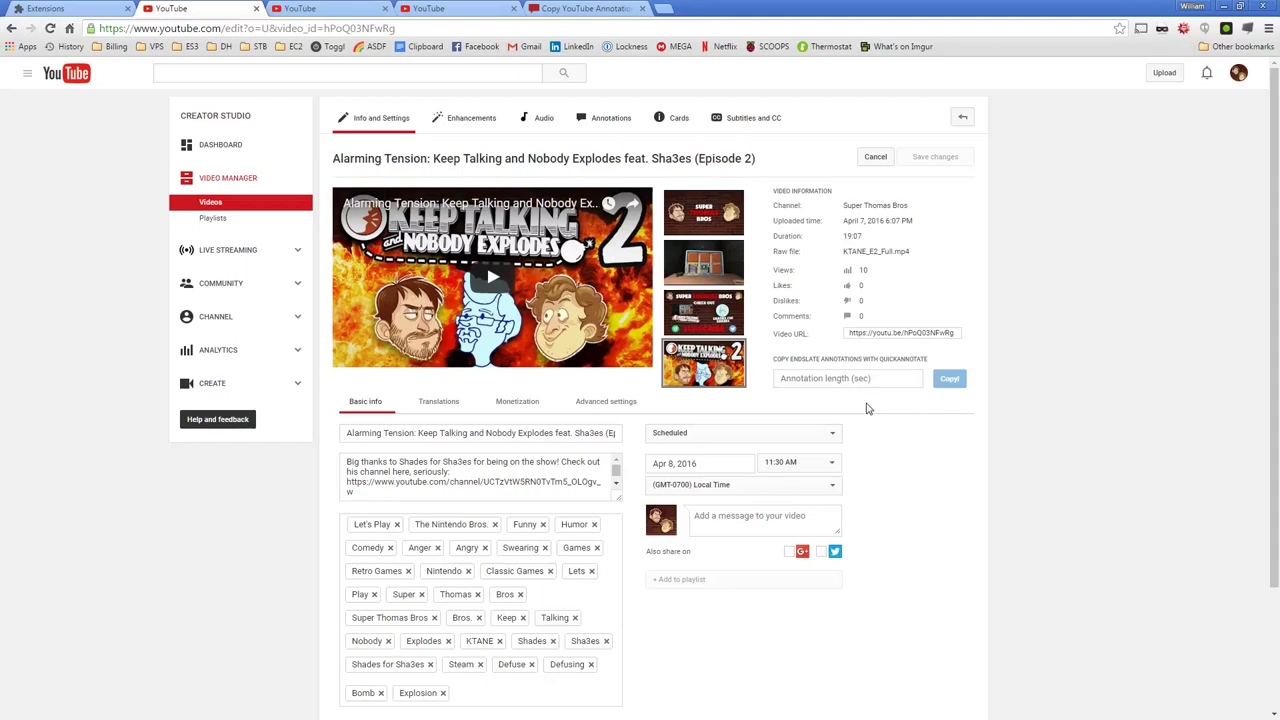
Enter 15 seconds as the annotation length, copy the annotations, and open Episode 2's Annotations tab
click(849, 381)
text(15)
click(950, 379)
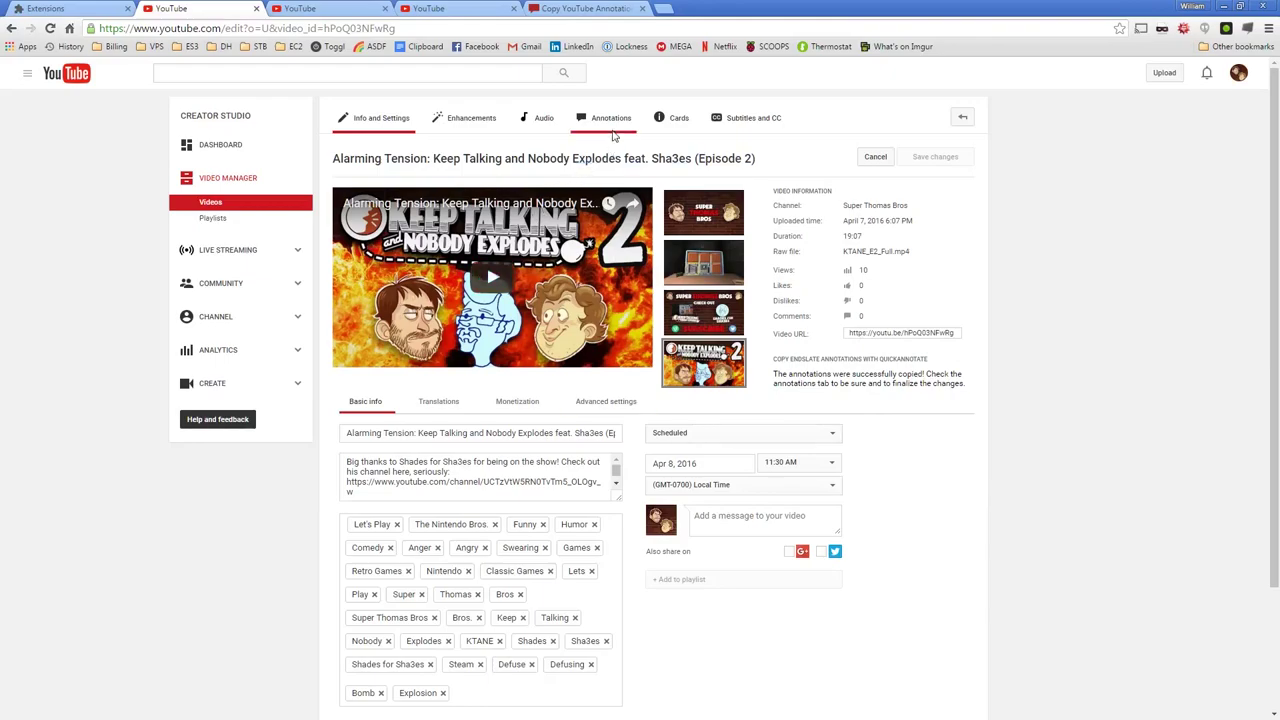
click(613, 135)
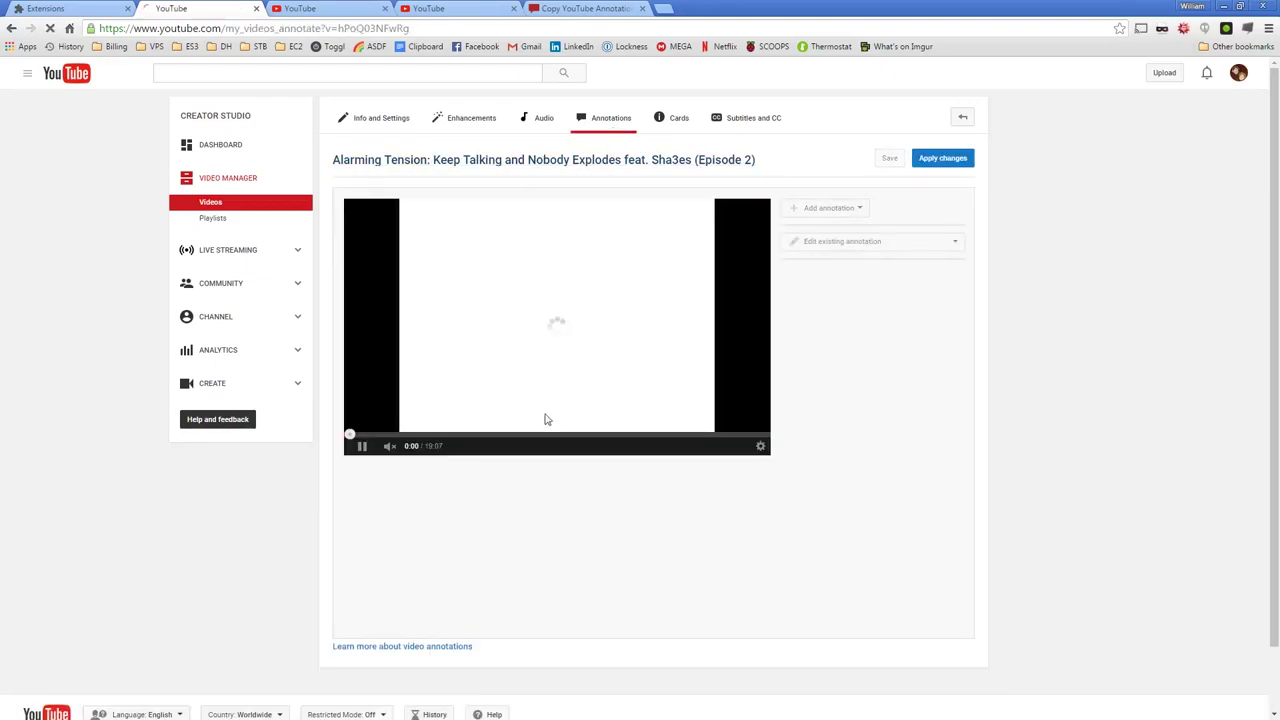
Inspect the copied SUBSCRIBE end-slate annotation at the video's end and apply the changes to Episode 2
click(362, 449)
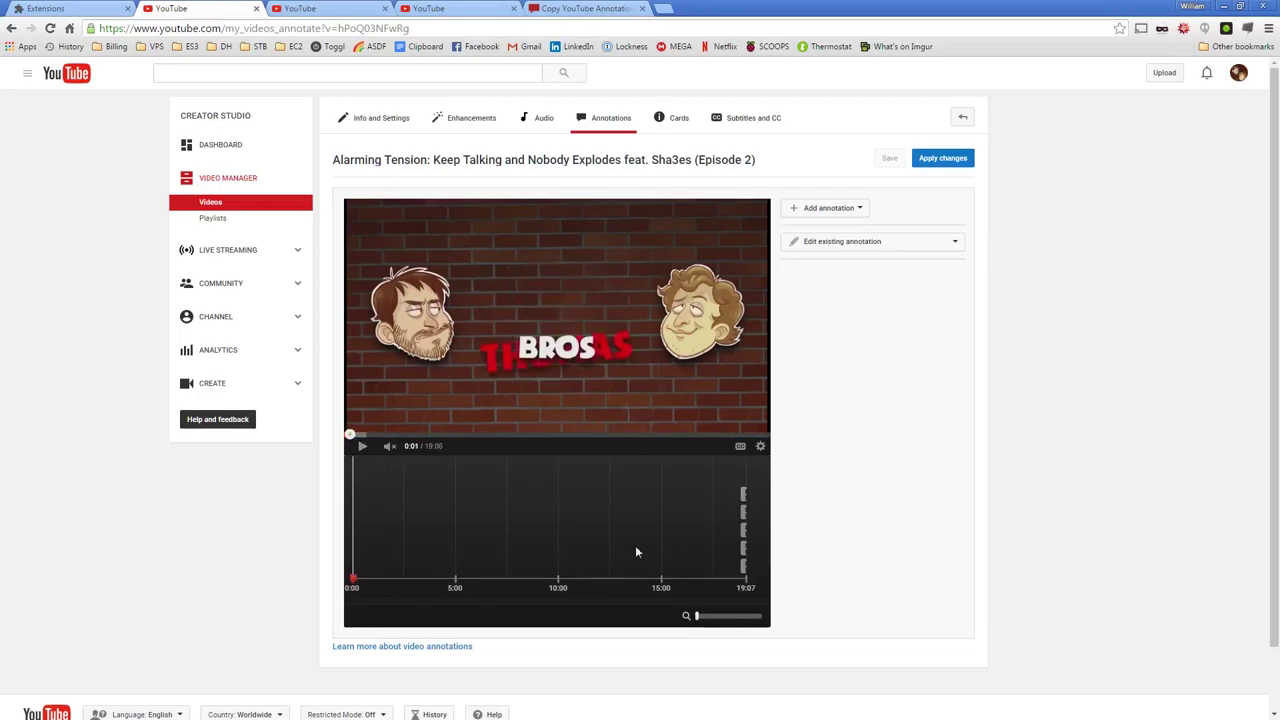
drag(632, 550, 743, 571)
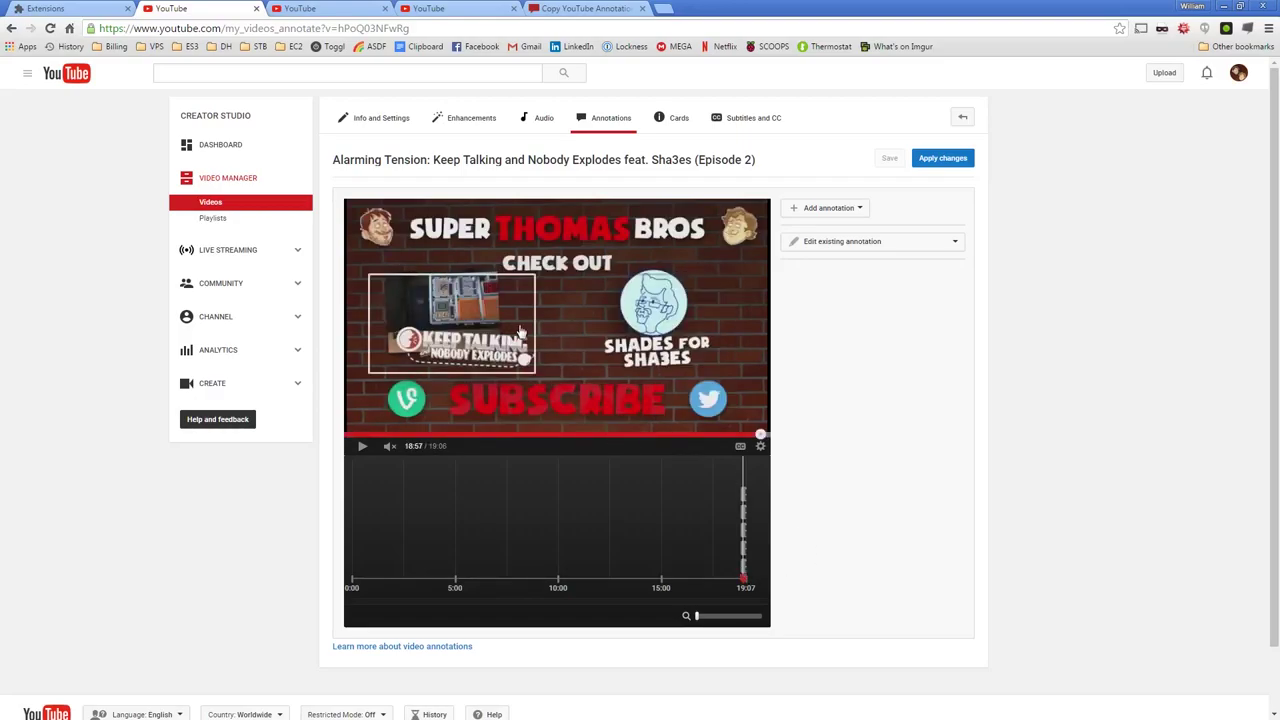
click(743, 555)
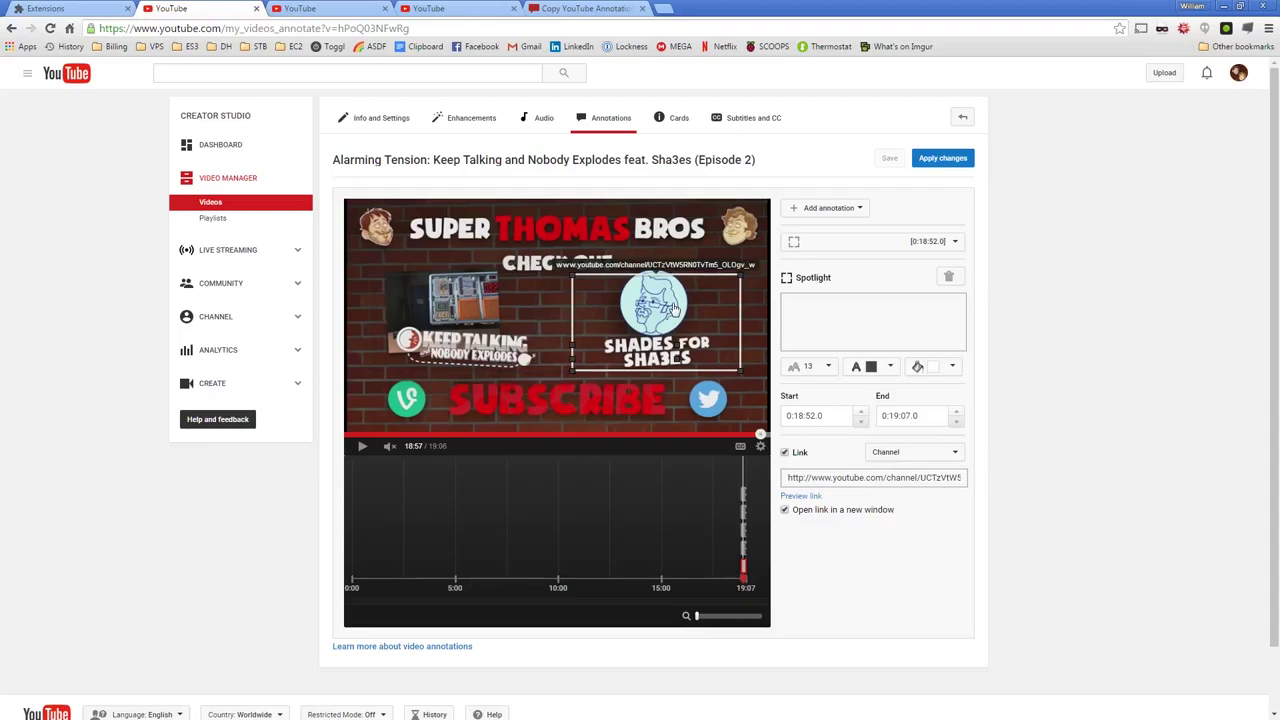
click(612, 410)
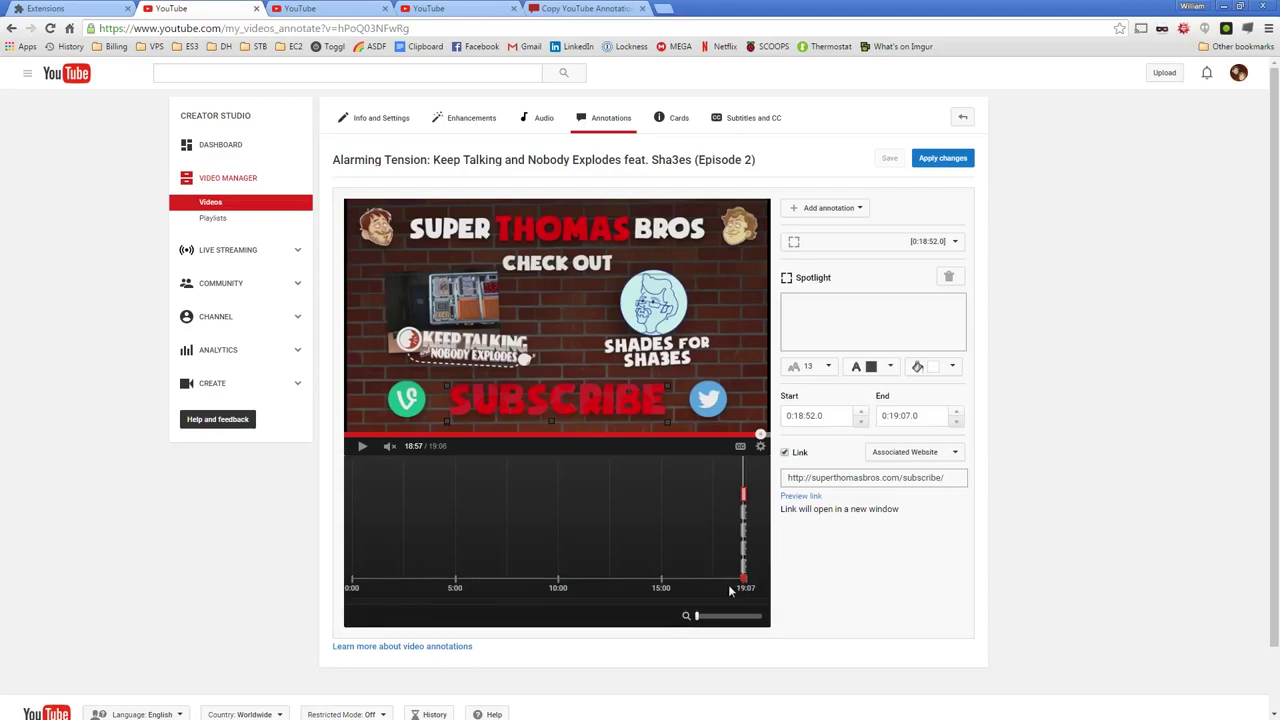
click(932, 160)
click(390, 128)
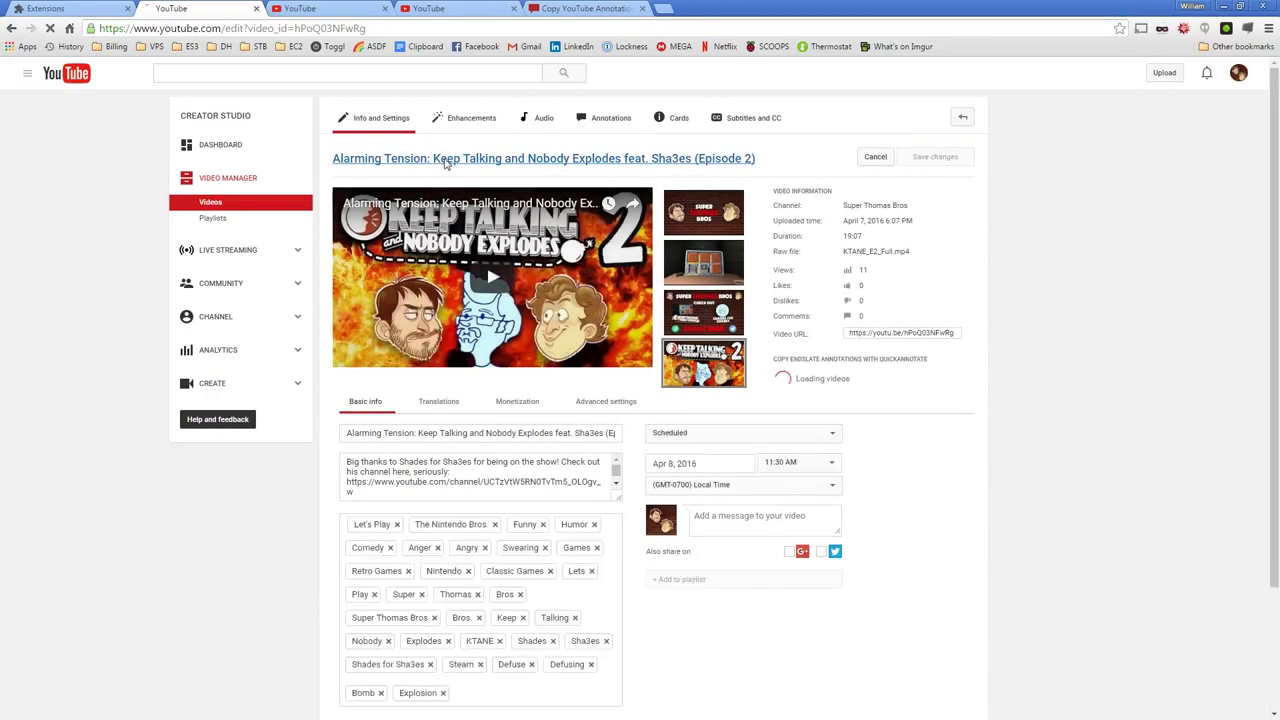
Show Episode 2's watch page paused at the 18:56 end slate with the copied annotations
click(446, 160)
click(230, 557)
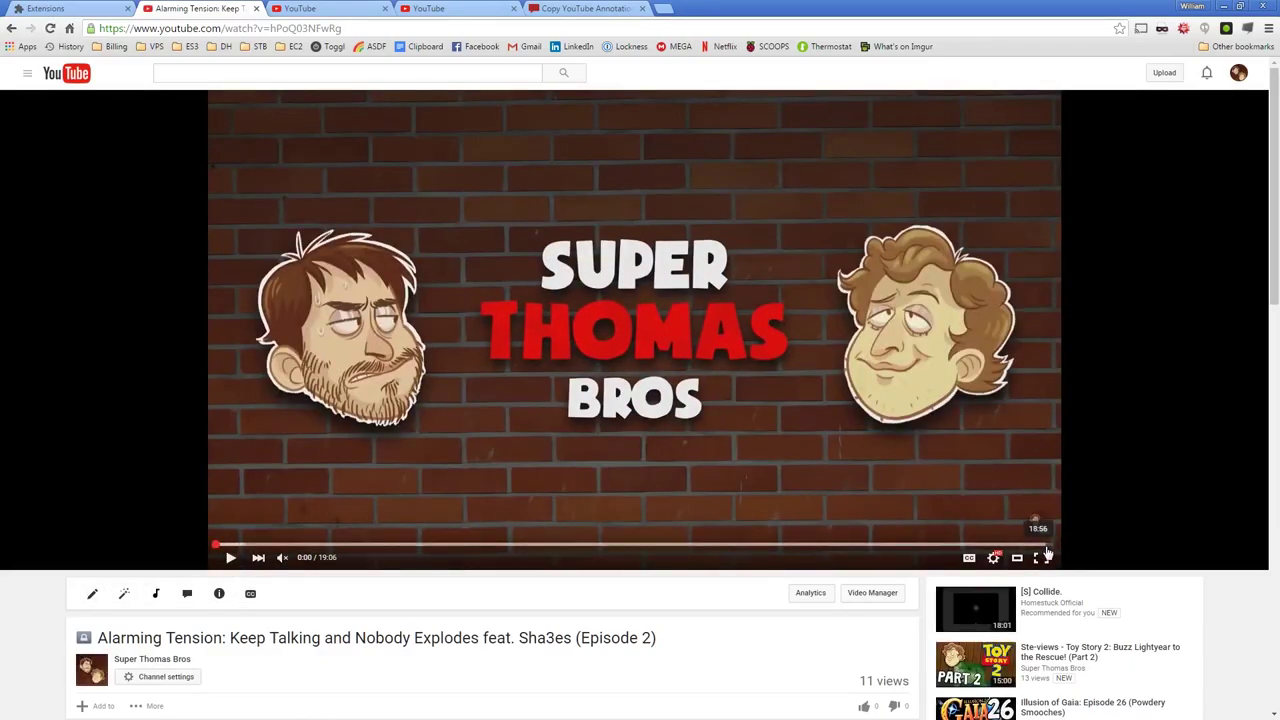
click(1044, 547)
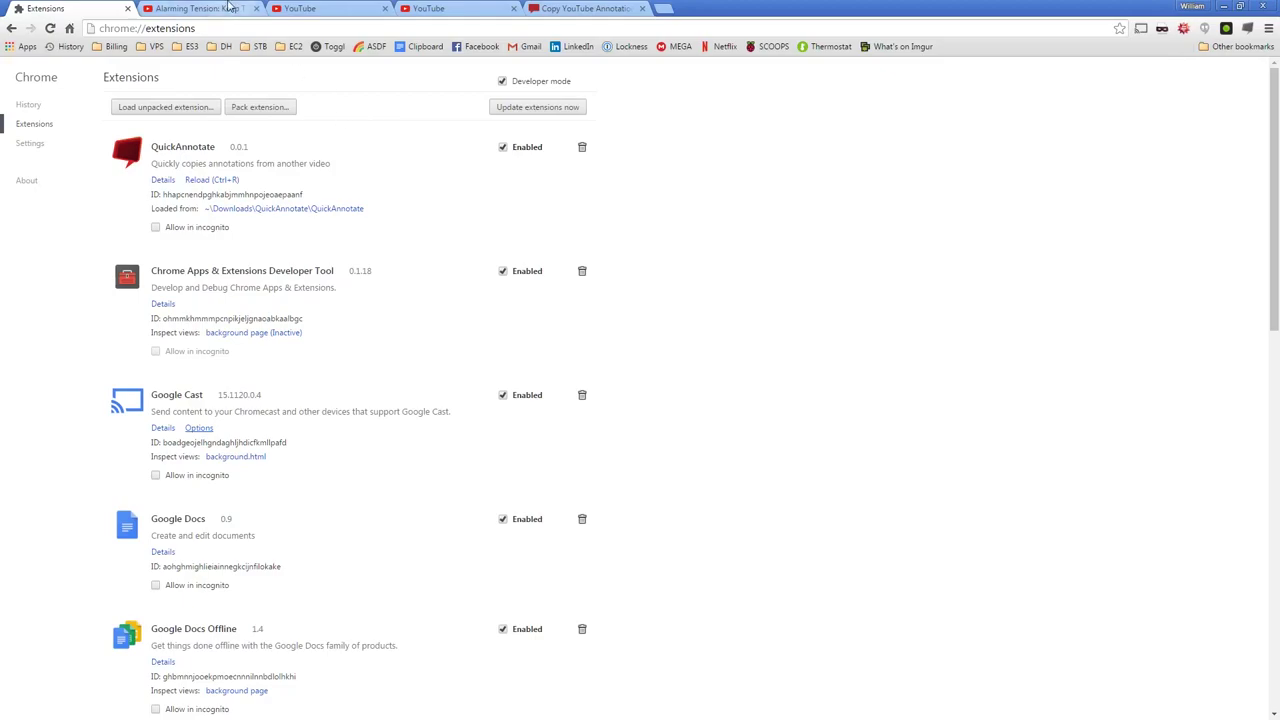
click(230, 8)
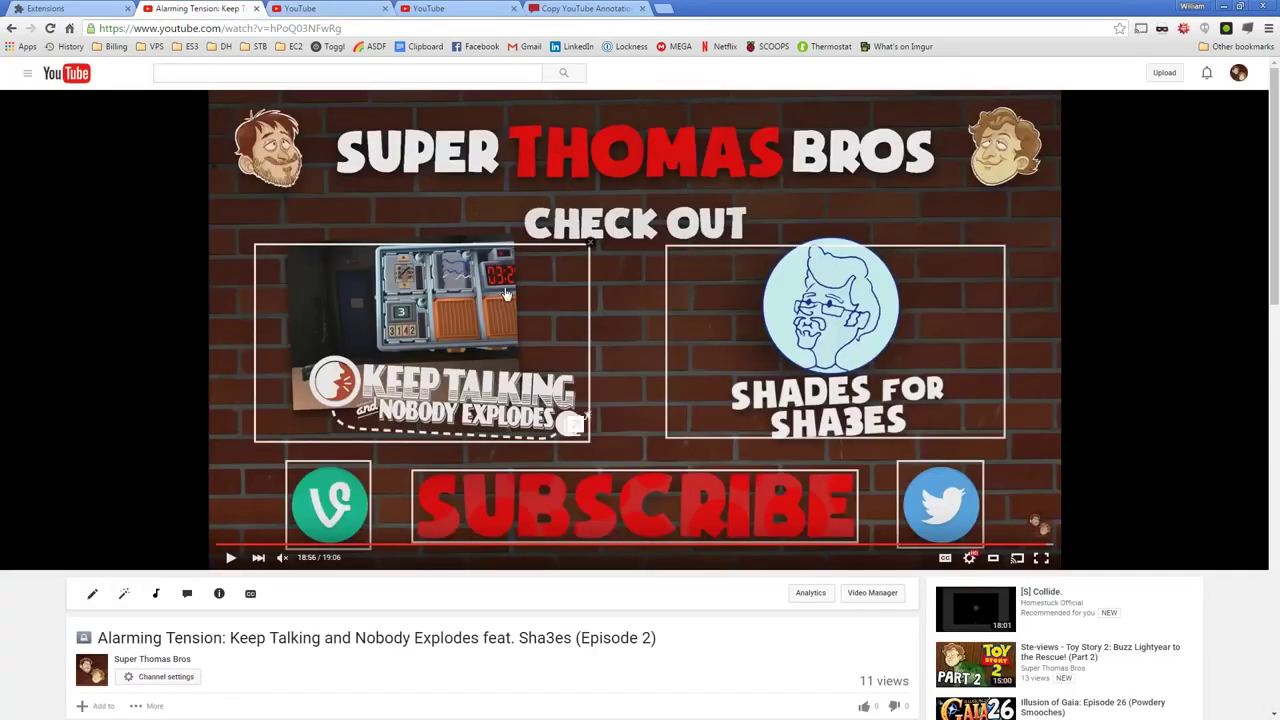